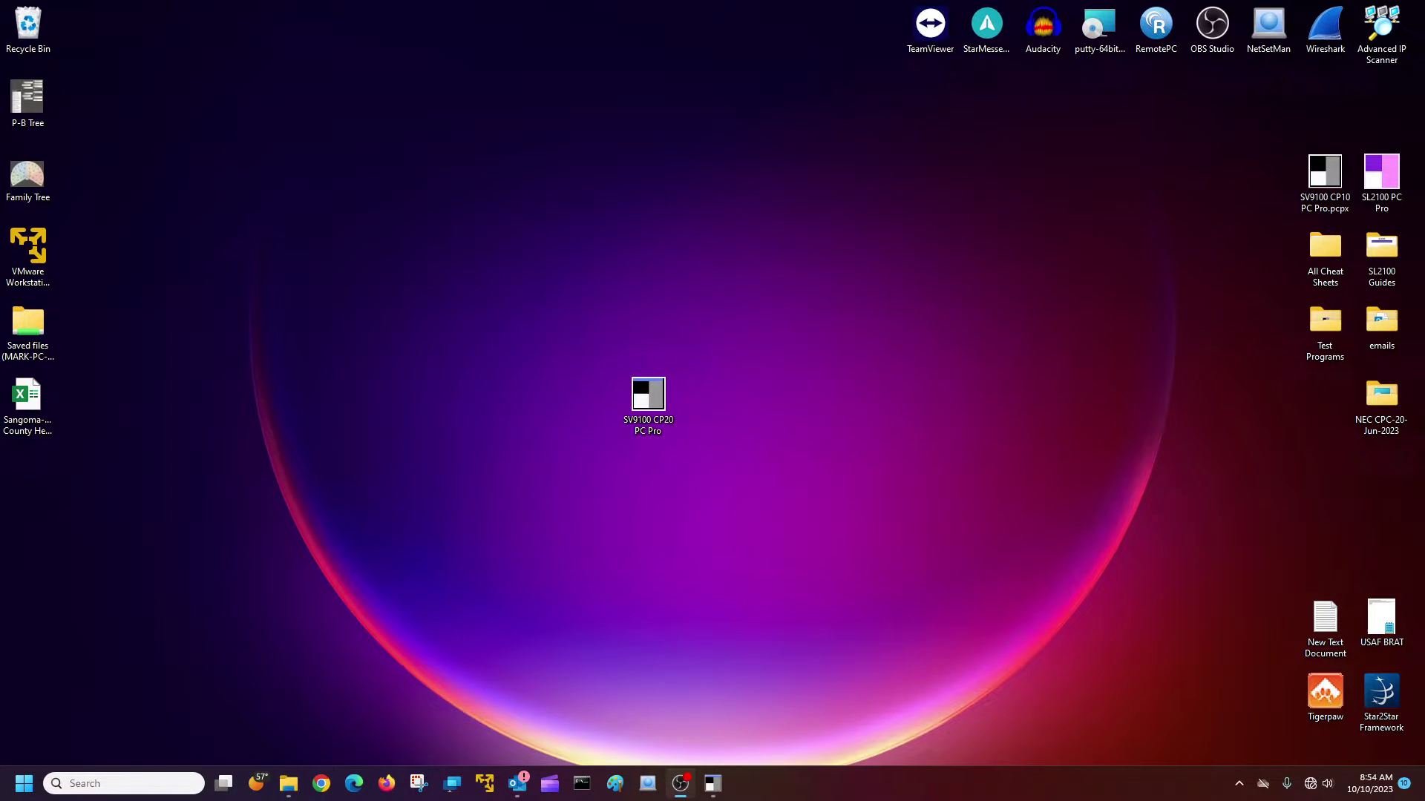
Launch PCPro from the desktop shortcut and log in with the user name and password
{"action": "double_click", "coordinate": [653, 430]}
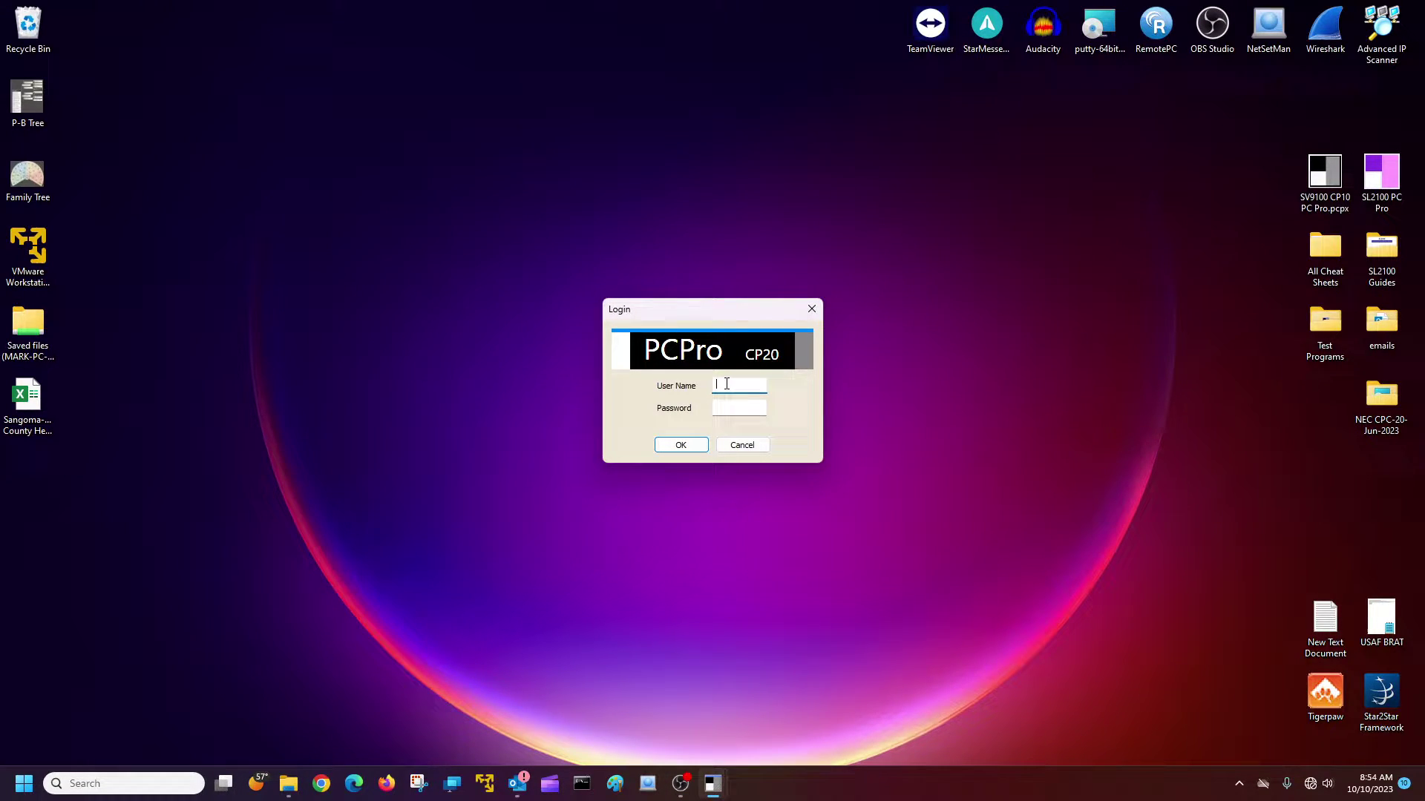
{"action": "type", "text": "ecii"}
{"action": "key", "text": "Tab"}
{"action": "type", "text": "***"}
{"action": "left_click", "coordinate": [690, 446]}
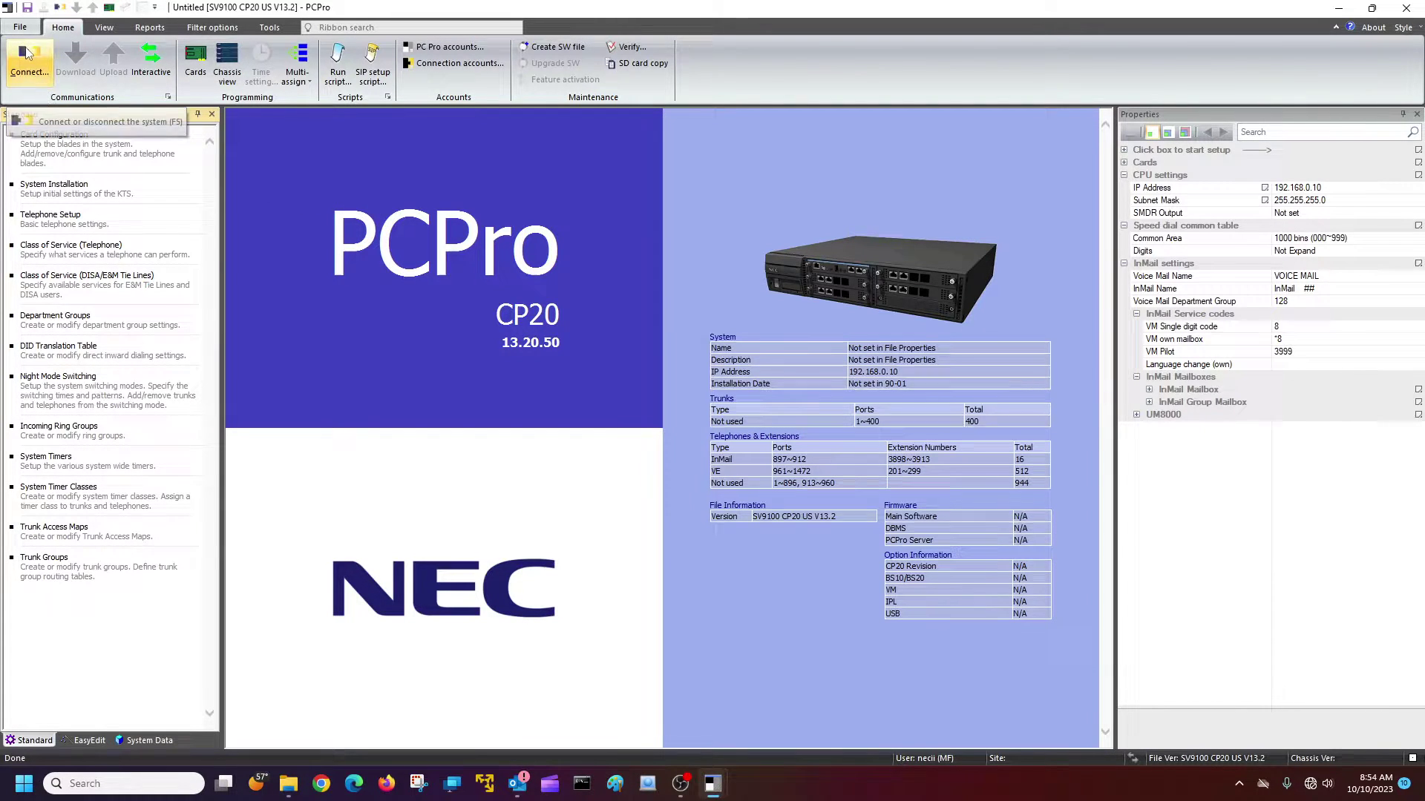
Connect to the Beaver phone system at 192.168.254.20 using the saved Beaver connection account
{"action": "left_click", "coordinate": [28, 54]}
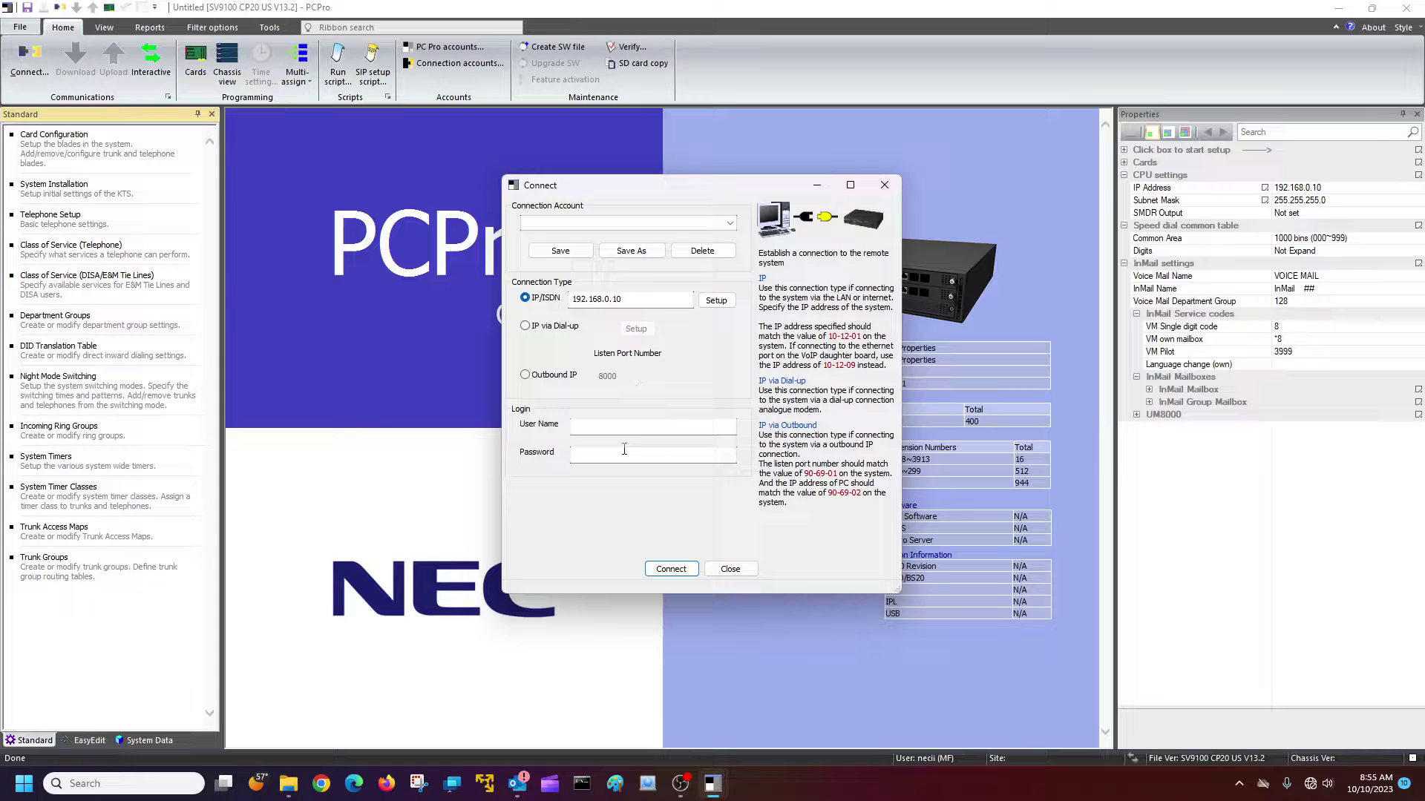
{"action": "left_click", "coordinate": [731, 224]}
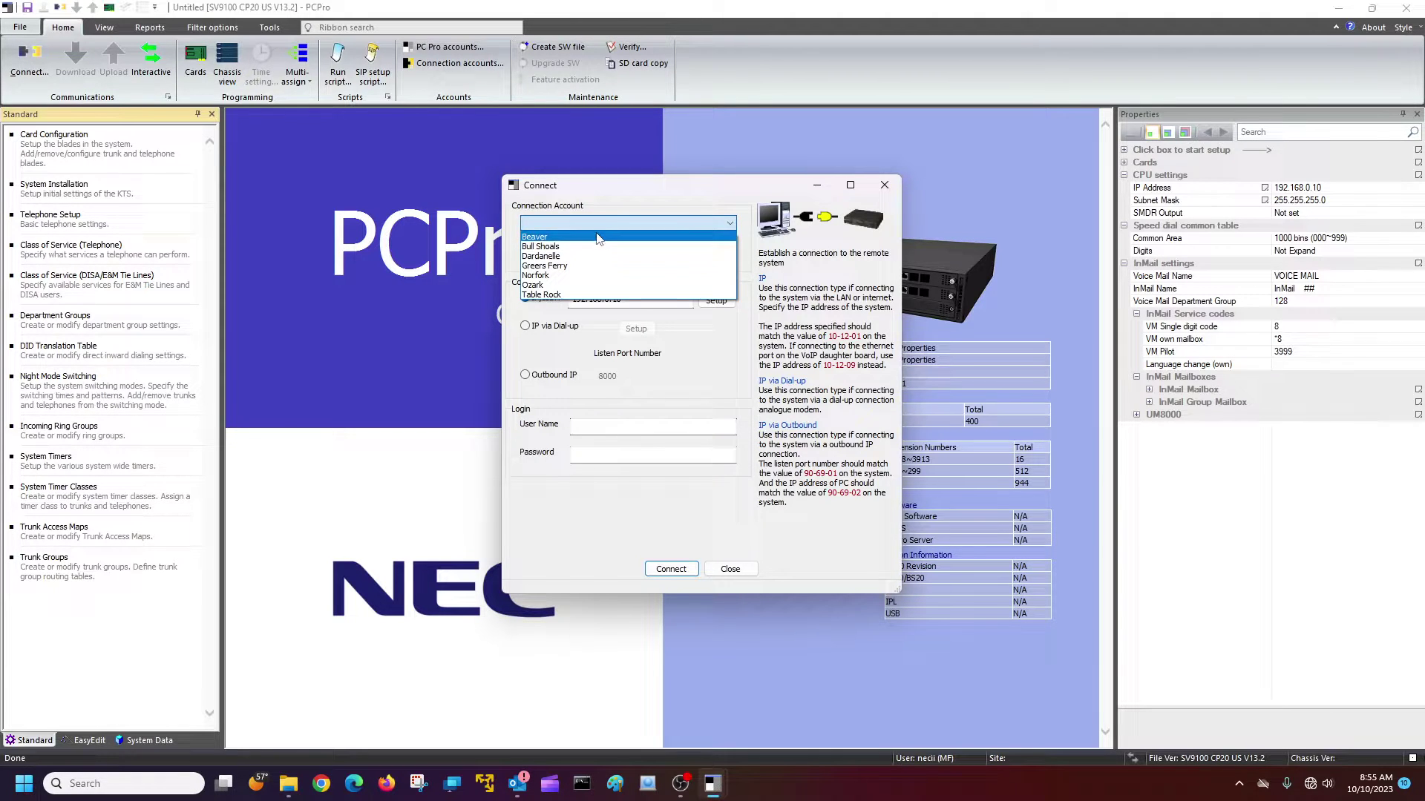
{"action": "left_click", "coordinate": [542, 237]}
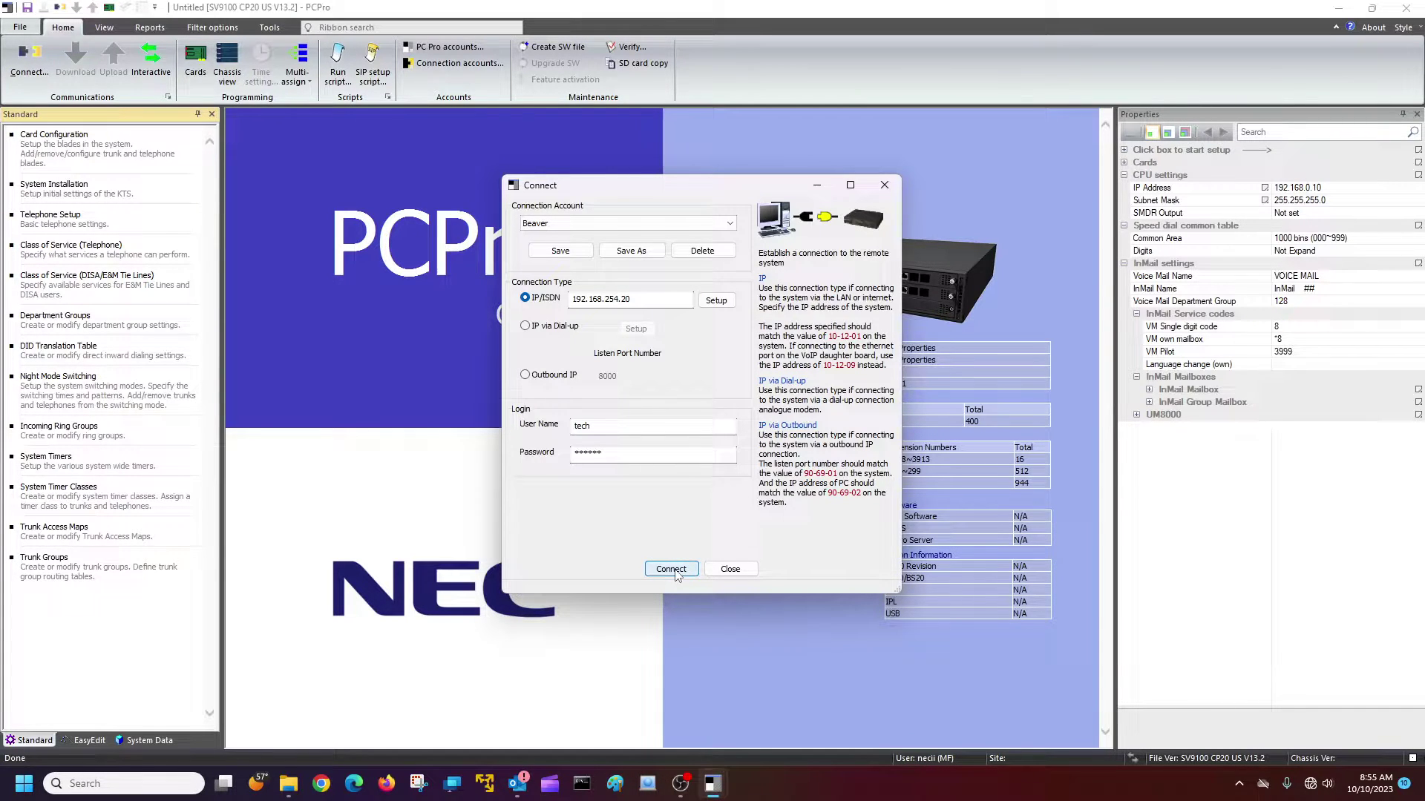
{"action": "left_click", "coordinate": [672, 570]}
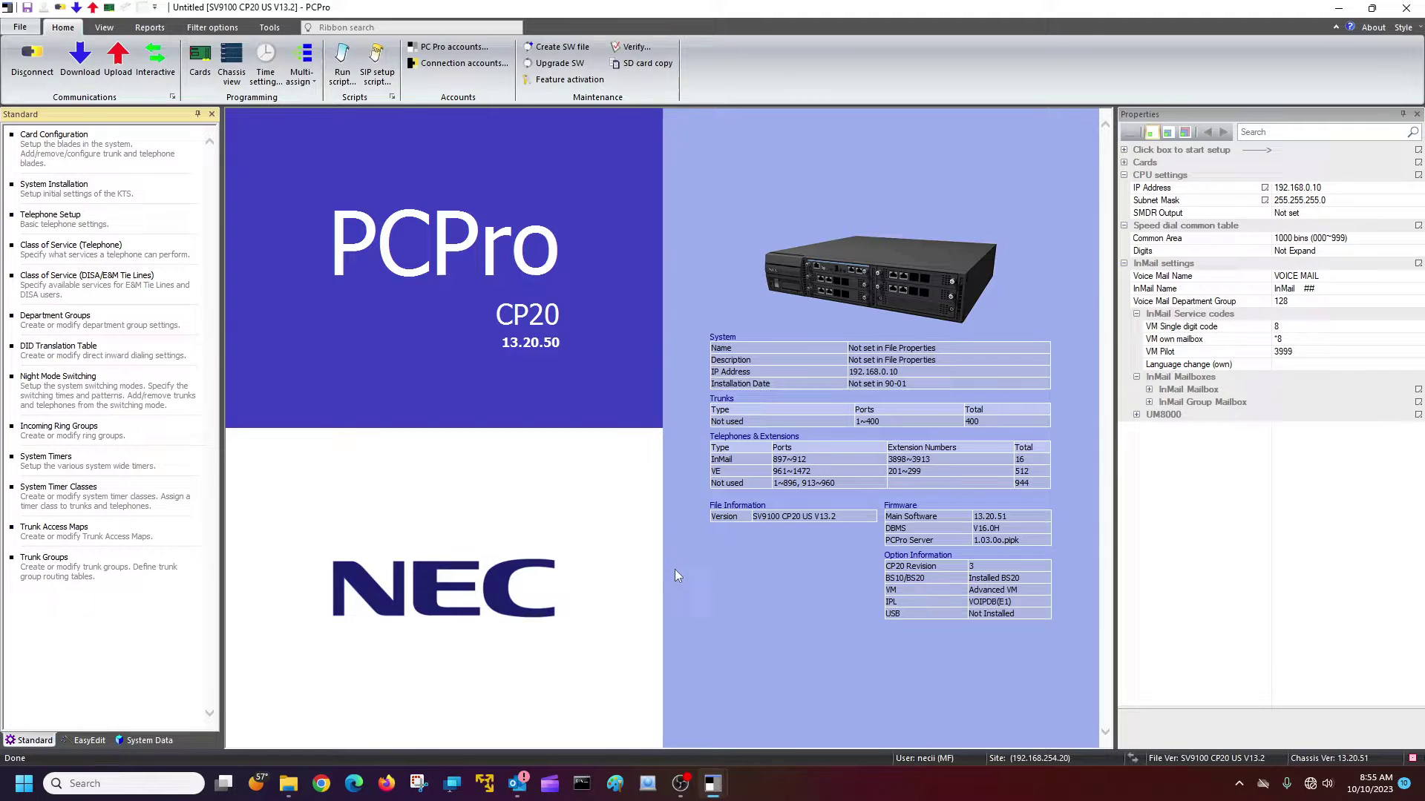
Download all System Data from the connected SV9100
{"action": "left_click", "coordinate": [80, 70]}
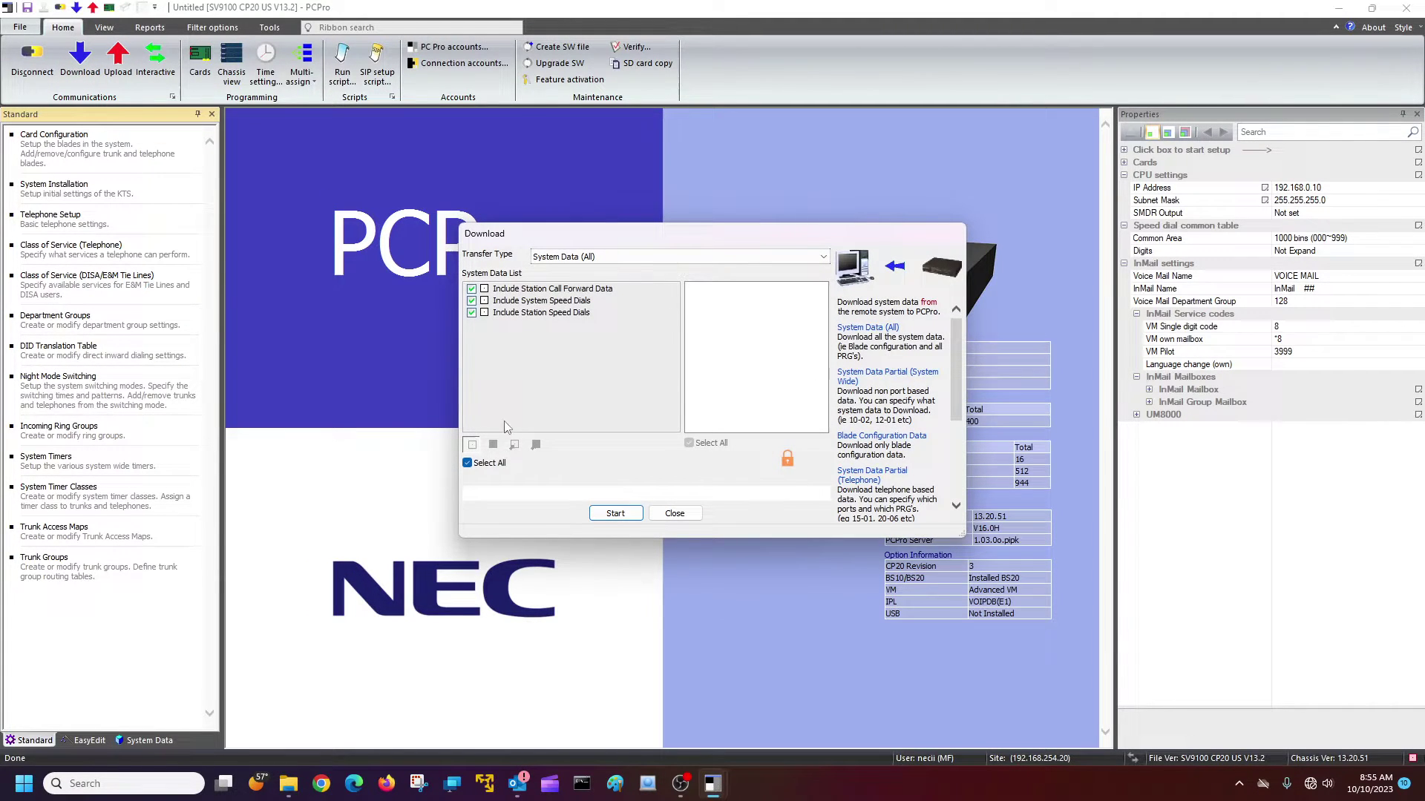
{"action": "left_click", "coordinate": [619, 515]}
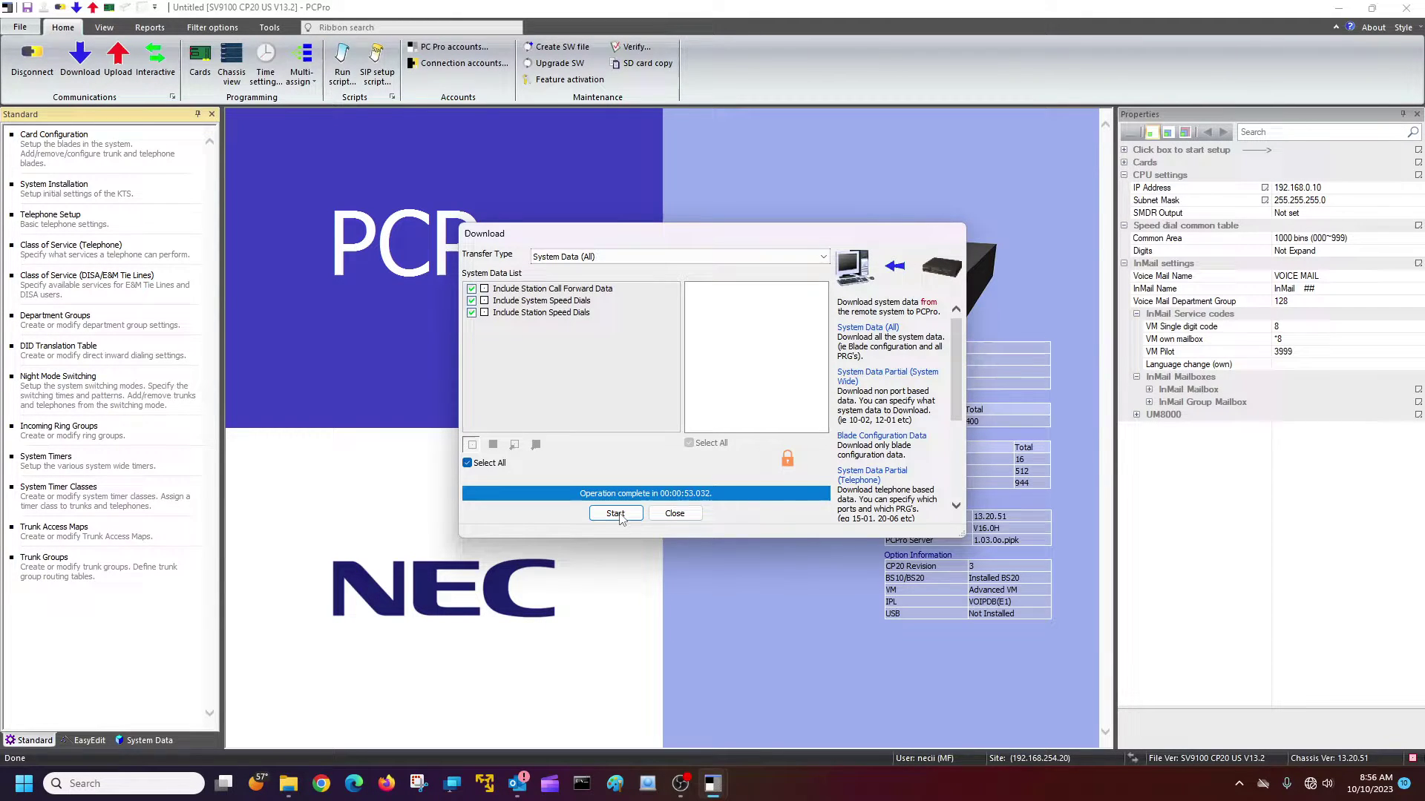
Close the finished Download window
{"action": "left_click", "coordinate": [678, 516]}
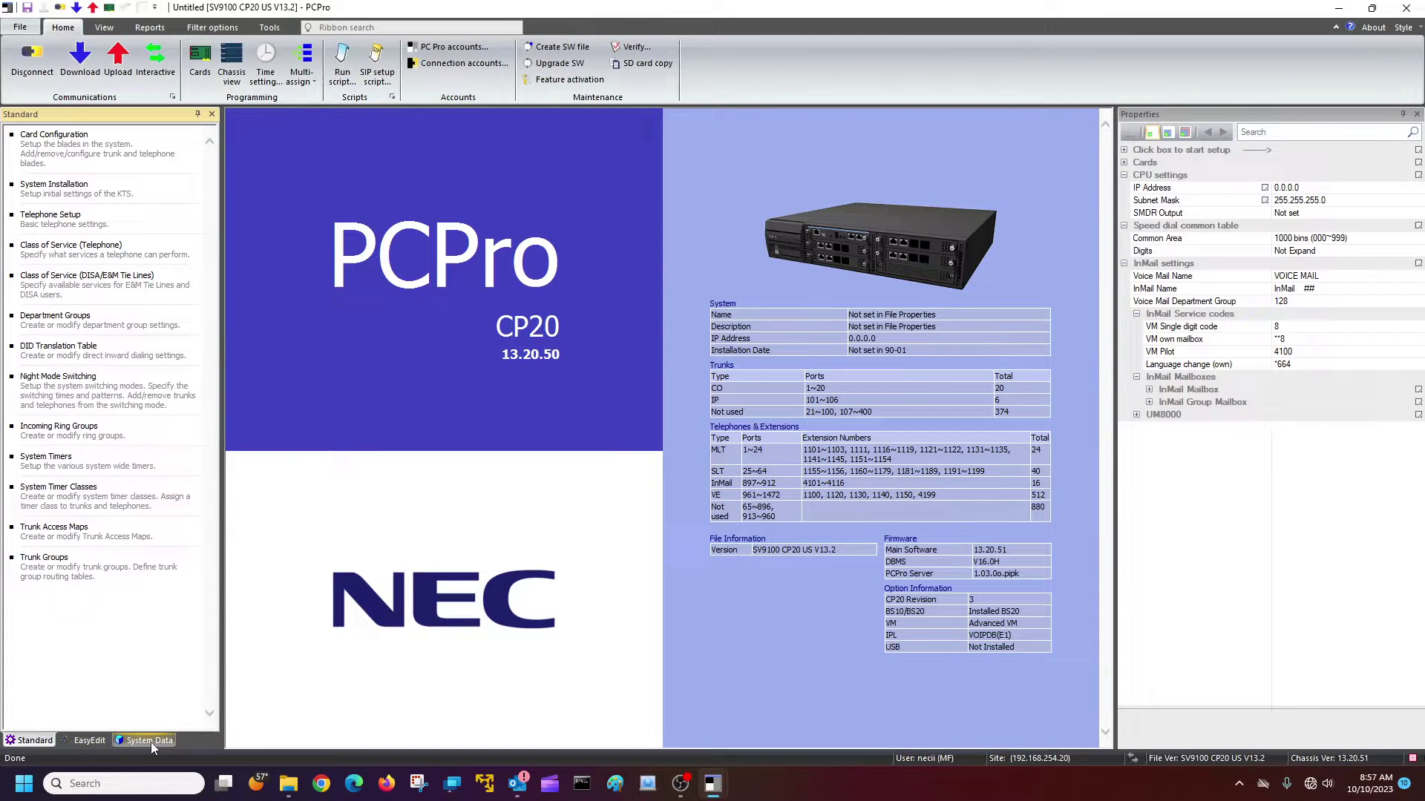
Expand the System Data program tree to browse it, then collapse it to top-level groups 10-XX through 93-XX
{"action": "left_click", "coordinate": [84, 739]}
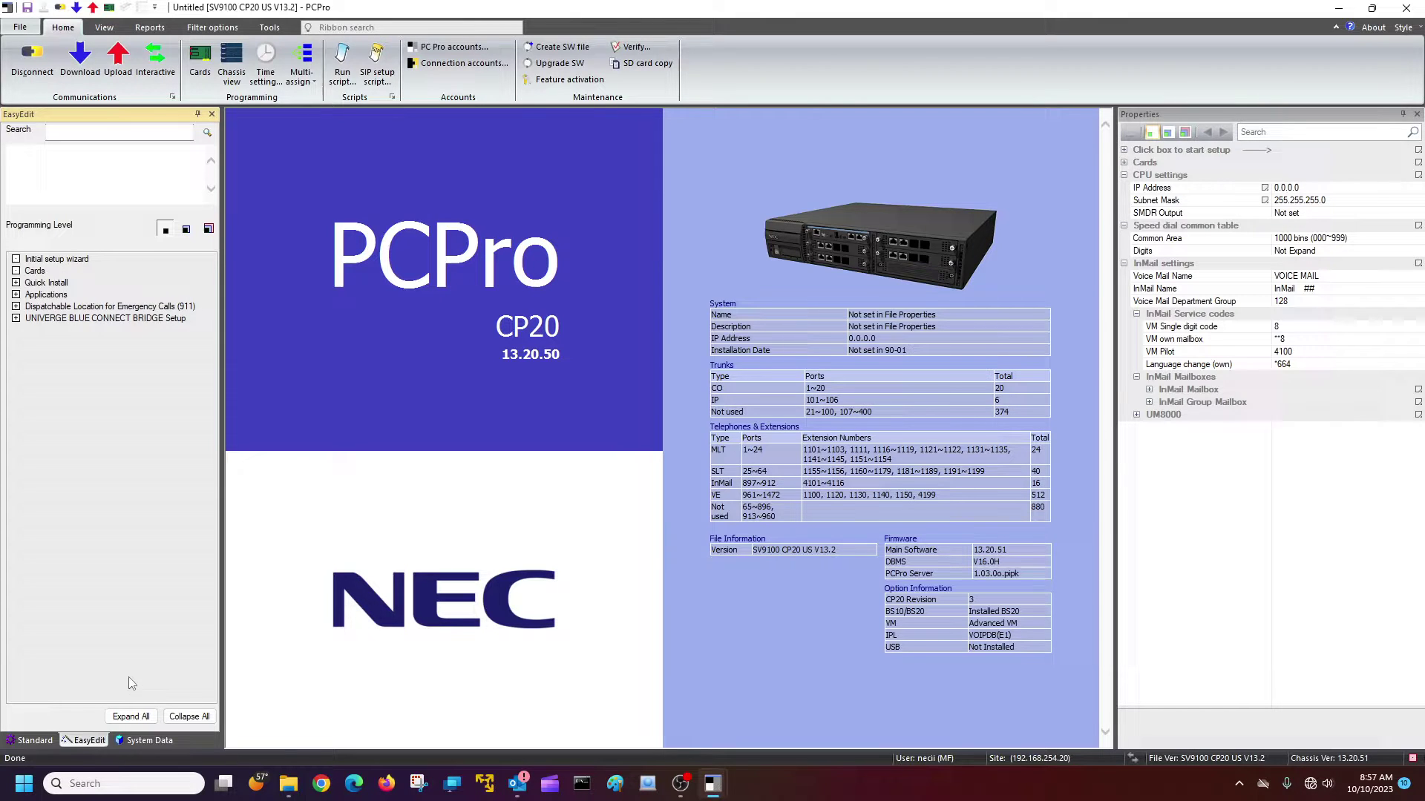
{"action": "left_click", "coordinate": [150, 740]}
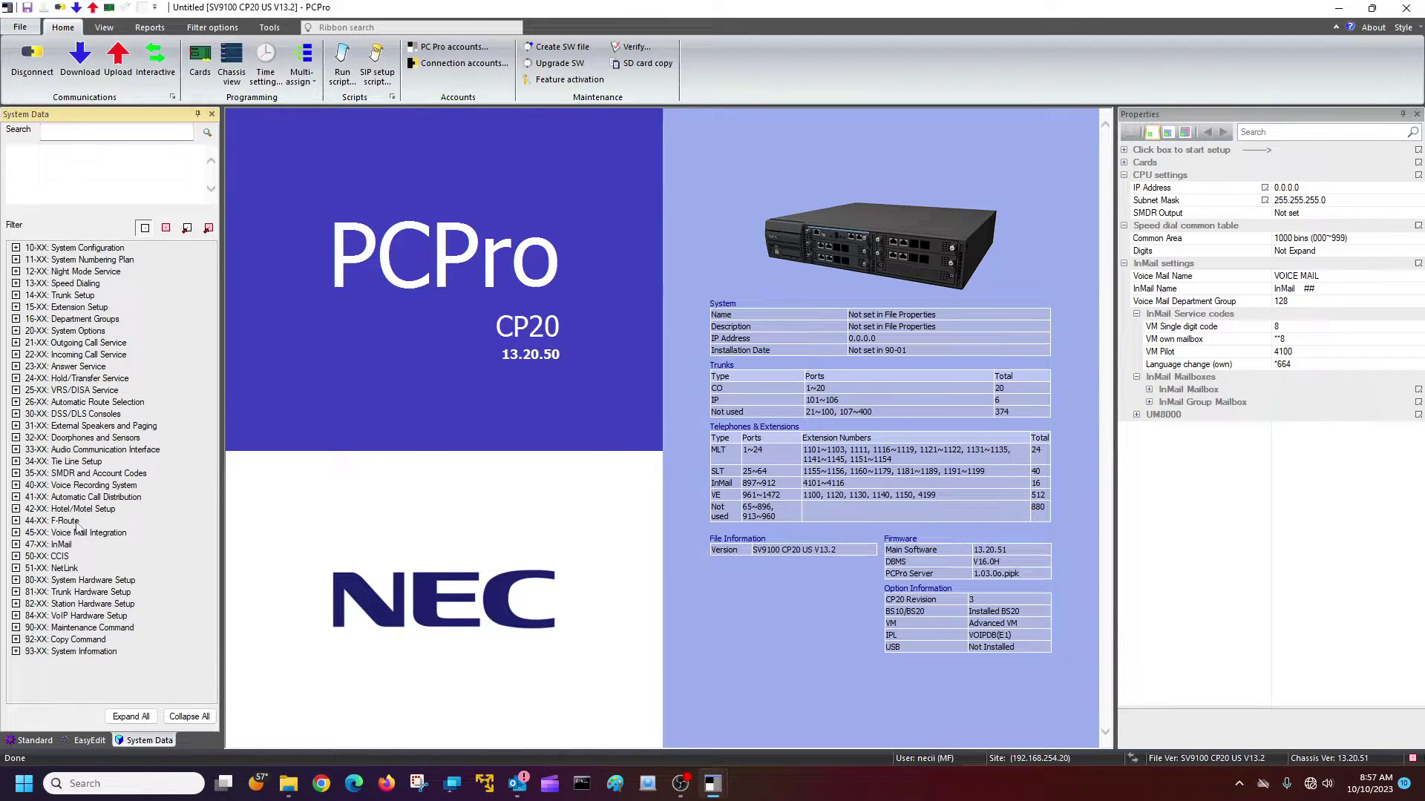
{"action": "left_click", "coordinate": [144, 718]}
{"action": "scroll", "coordinate": [137, 468], "scroll_direction": "up", "scroll_amount": 20}
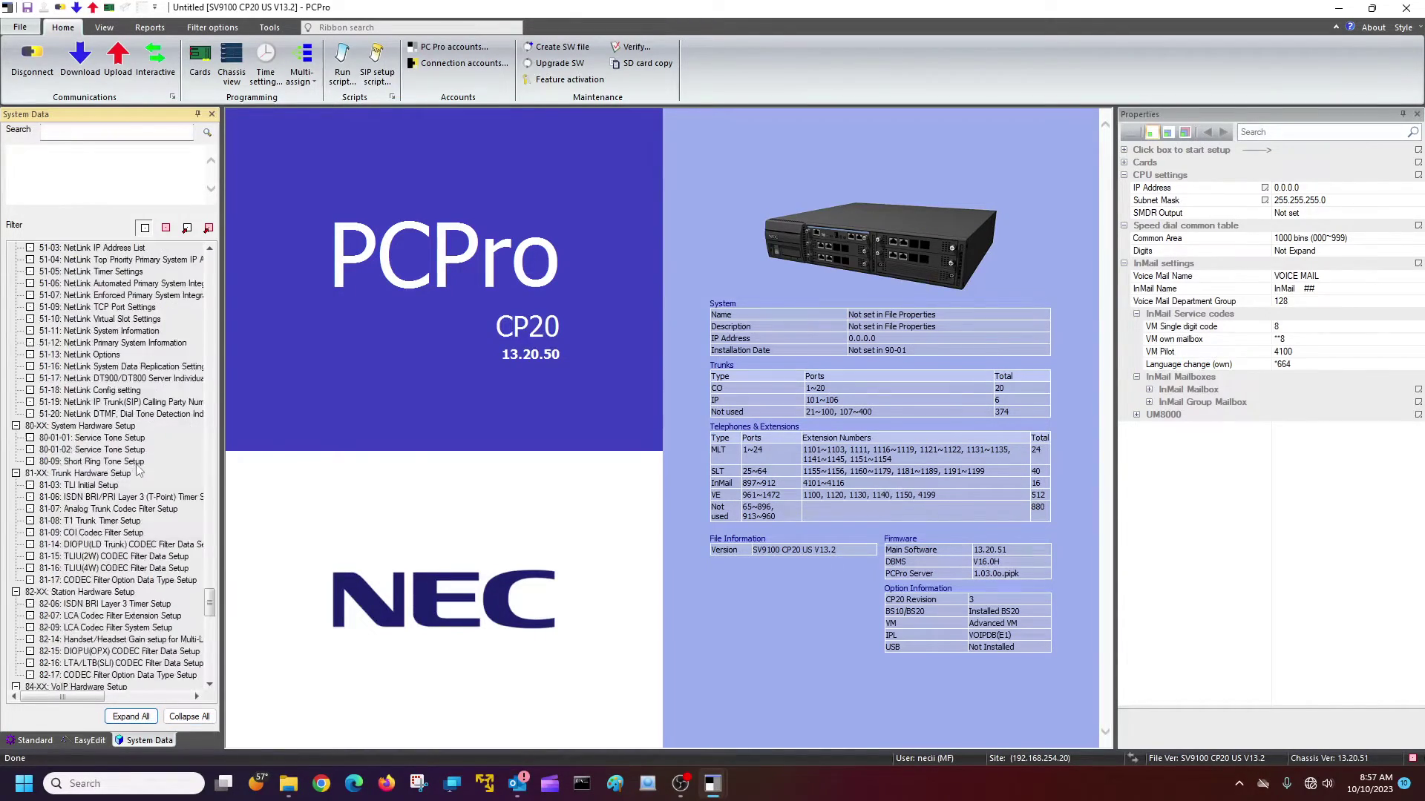
{"action": "scroll", "coordinate": [138, 468], "scroll_direction": "up", "scroll_amount": 20}
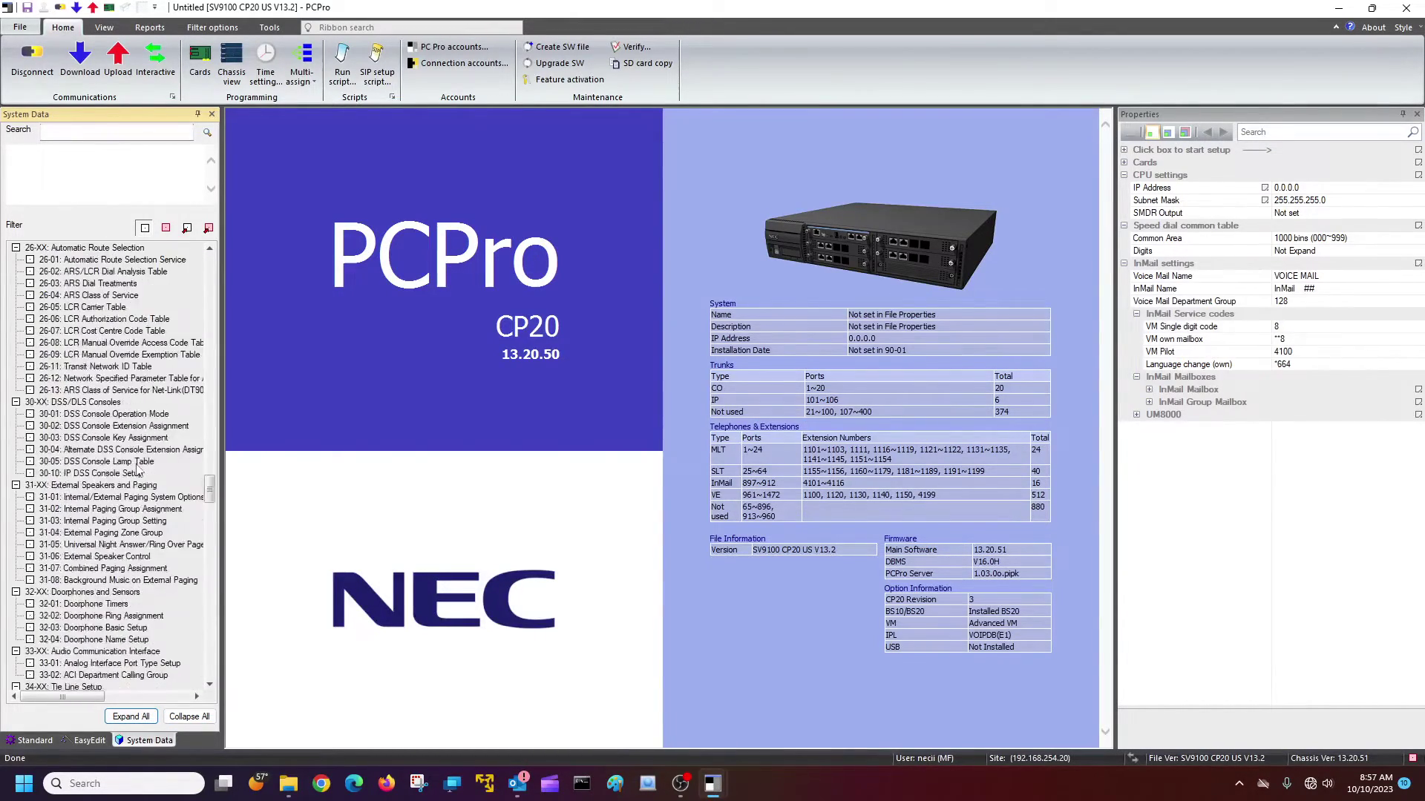
{"action": "scroll", "coordinate": [138, 467], "scroll_direction": "up", "scroll_amount": 20}
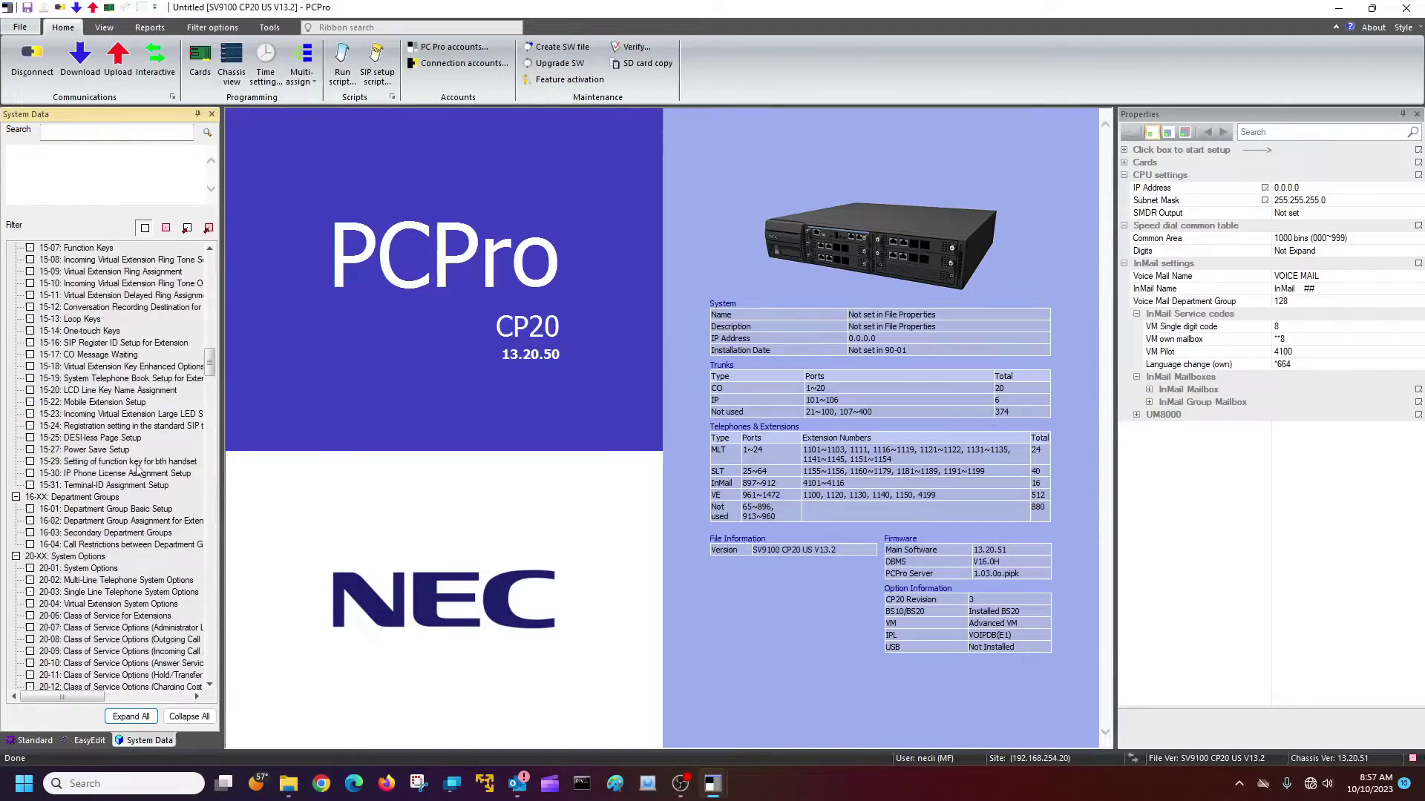
{"action": "scroll", "coordinate": [138, 467], "scroll_direction": "up", "scroll_amount": 10}
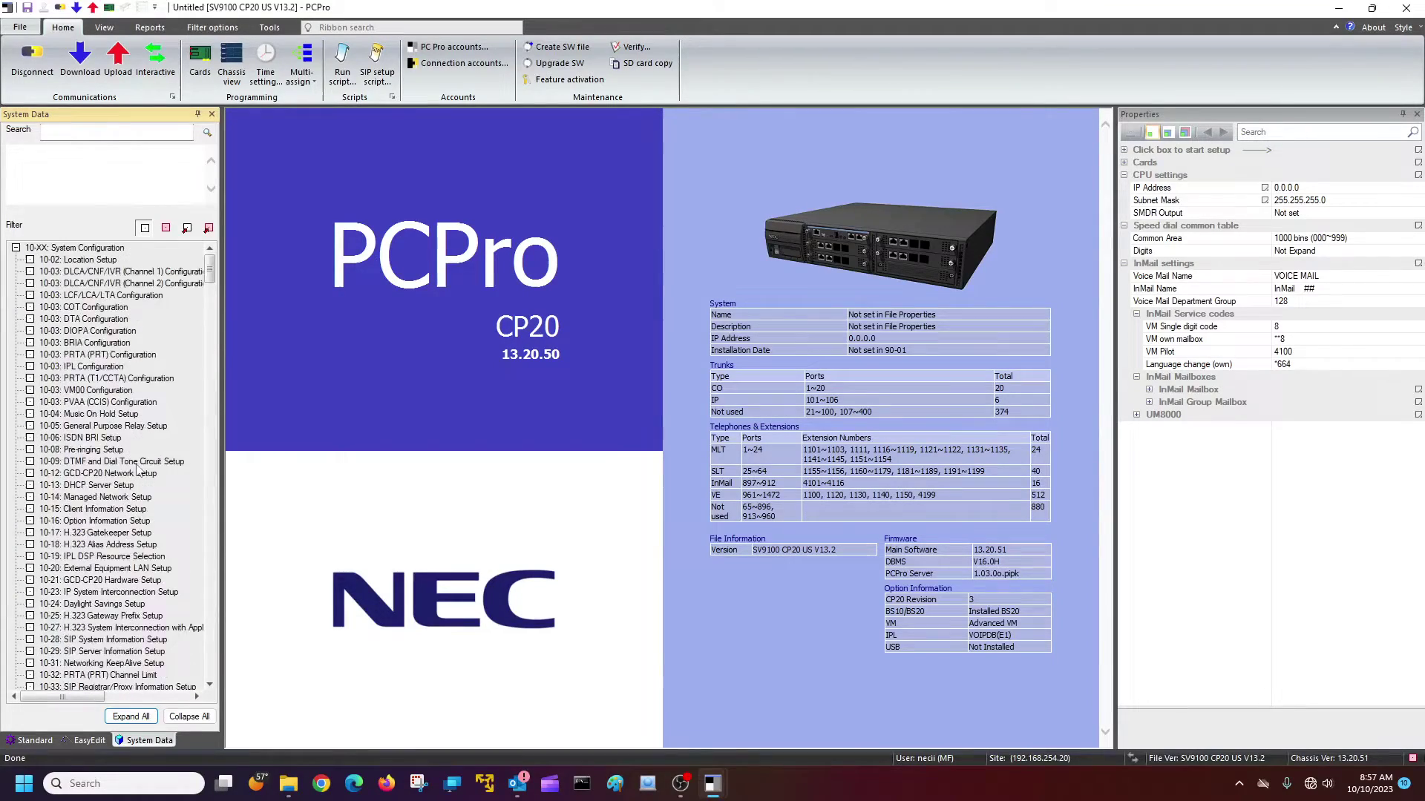
{"action": "scroll", "coordinate": [138, 468], "scroll_direction": "down", "scroll_amount": 20}
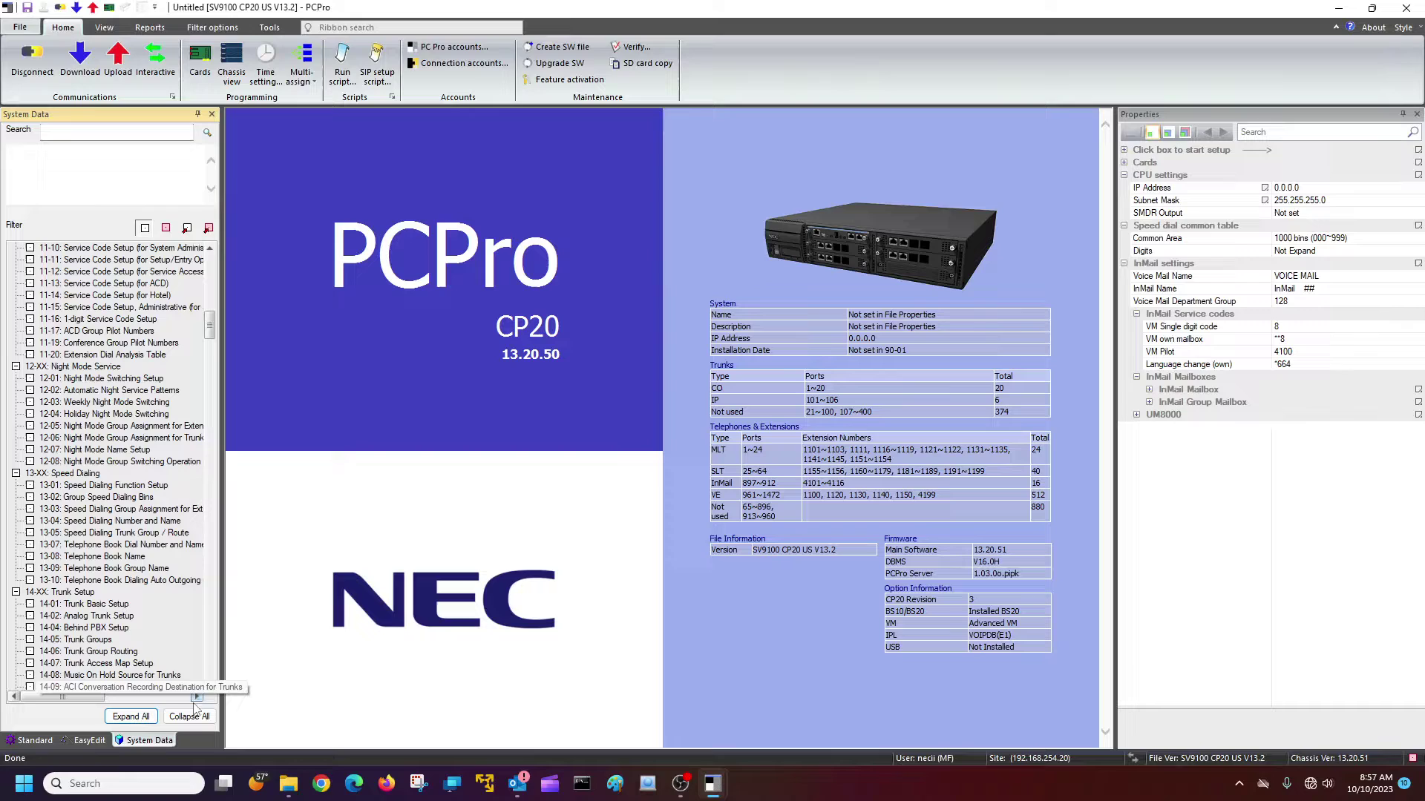
{"action": "left_click", "coordinate": [194, 714]}
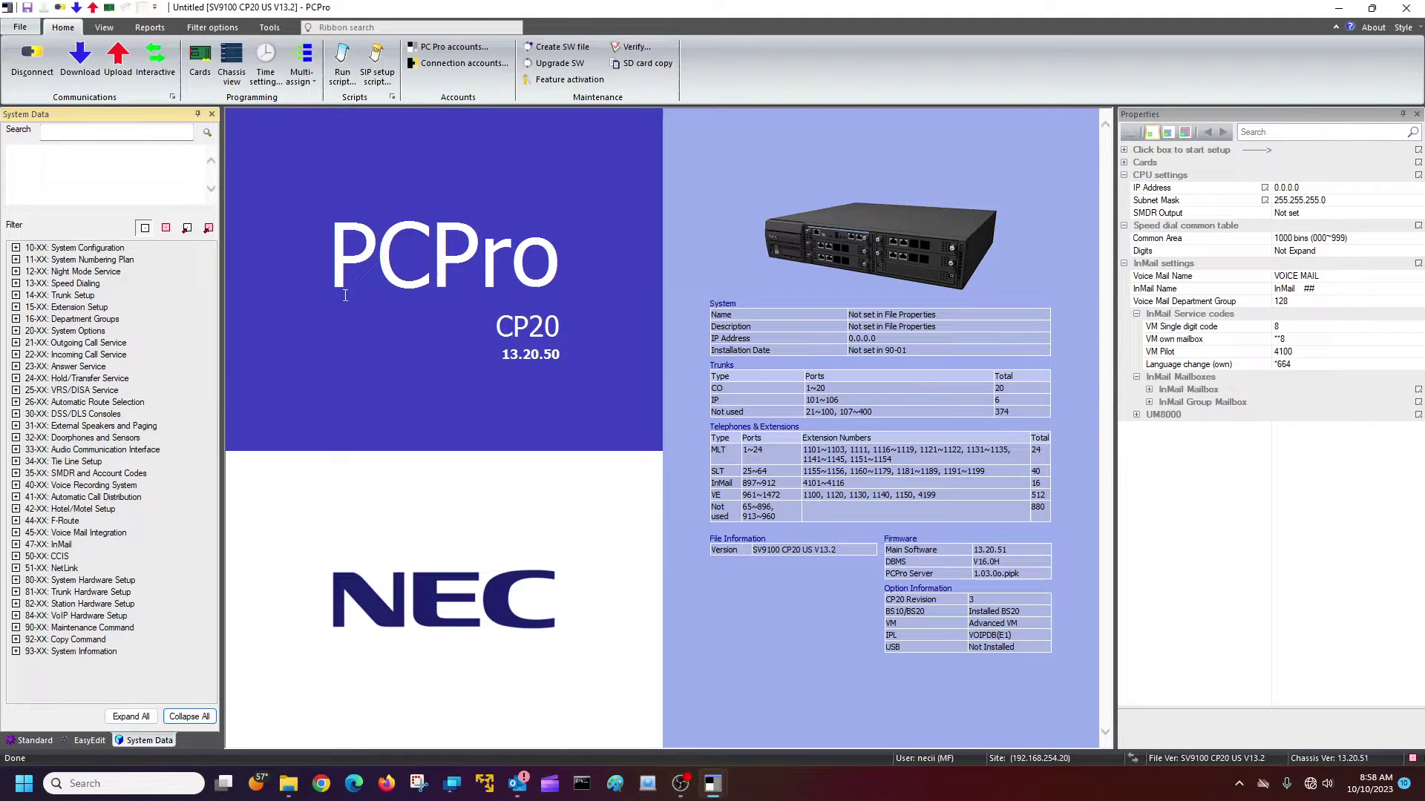
Review the Card Configuration tables for the cards in chassis 1 and 2
{"action": "left_click", "coordinate": [196, 74]}
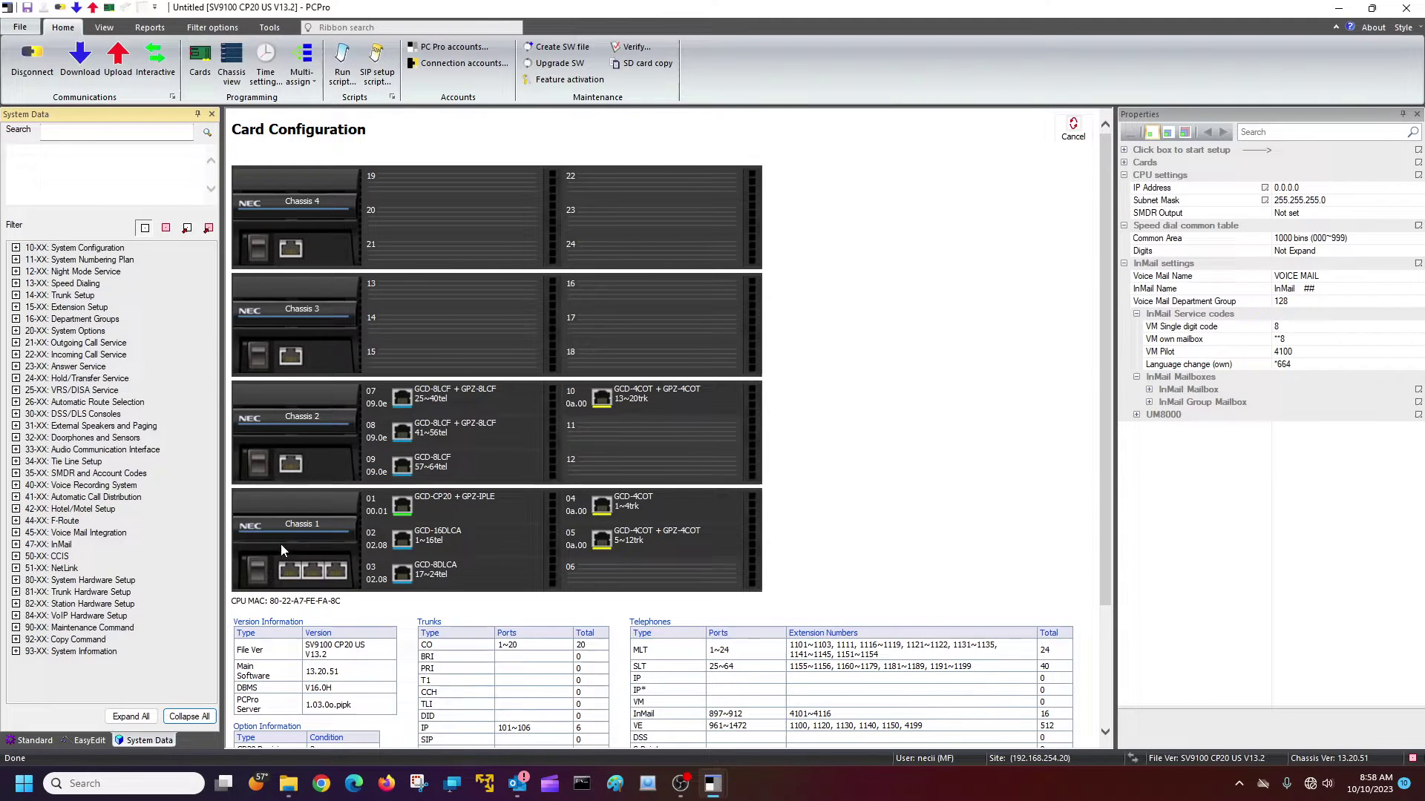
{"action": "scroll", "coordinate": [300, 545], "scroll_direction": "down", "scroll_amount": 3}
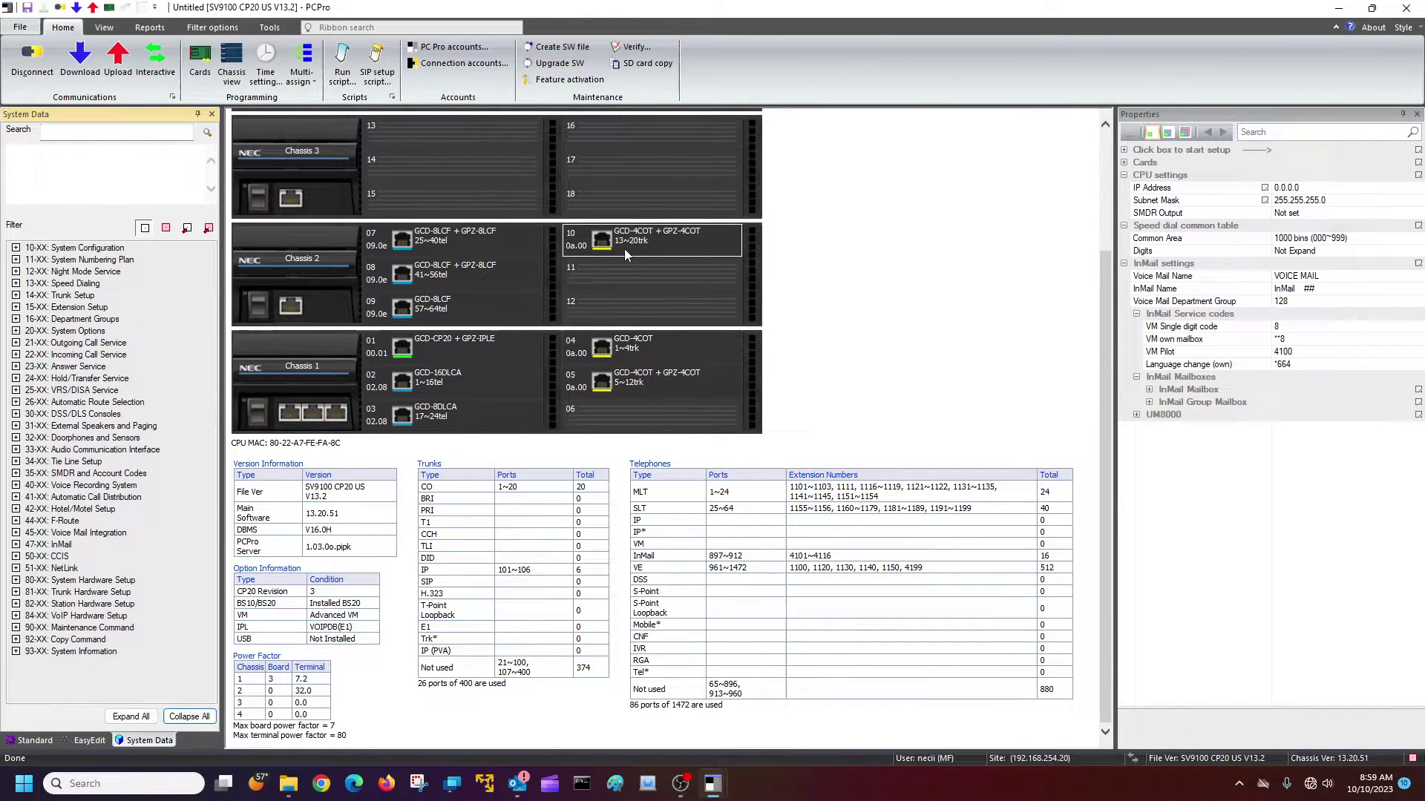
{"action": "scroll", "coordinate": [479, 431], "scroll_direction": "up", "scroll_amount": 2}
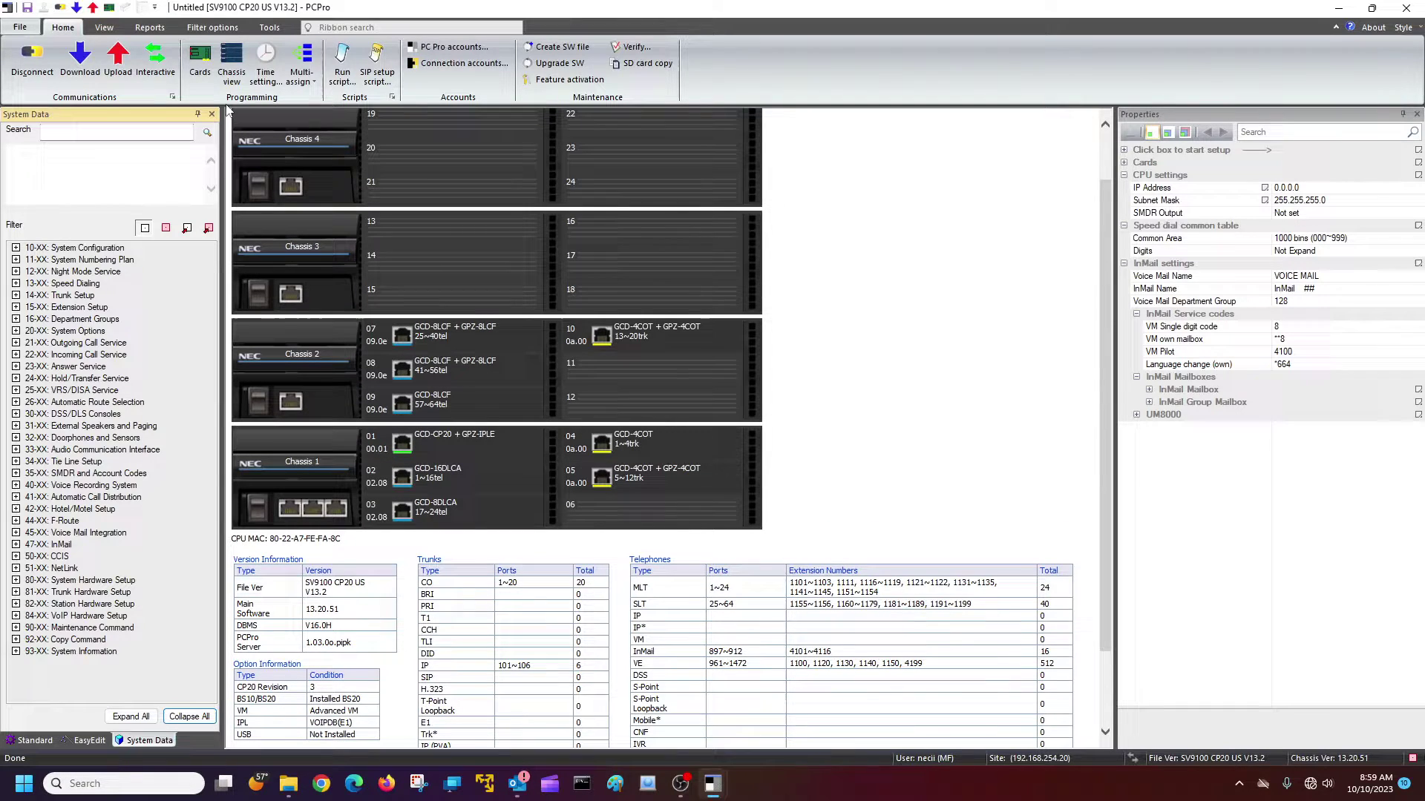
Browse chassis 1 slots 4–6 and back to 1–3, then show extension 1102's properties on port EX2
{"action": "left_click", "coordinate": [238, 69]}
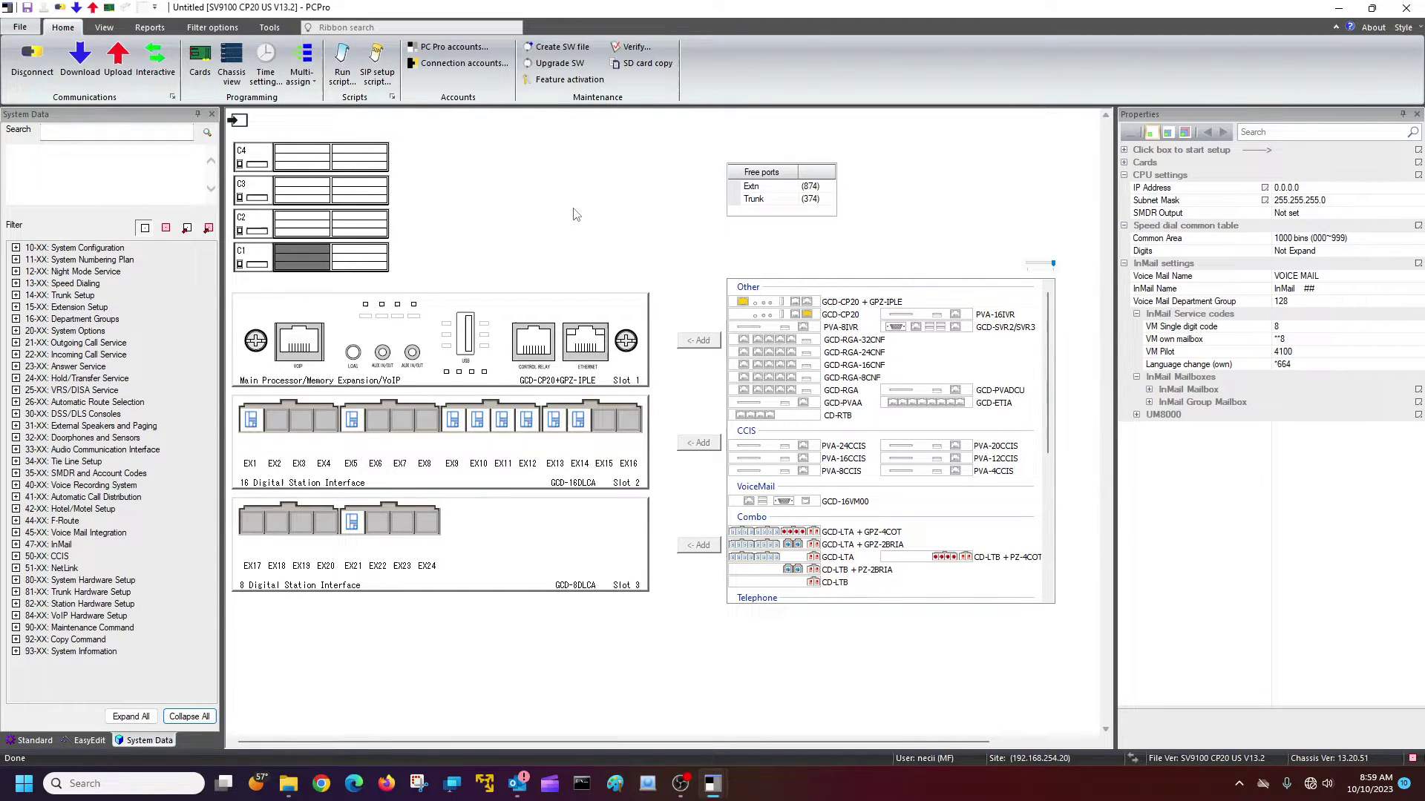
{"action": "left_click", "coordinate": [360, 260]}
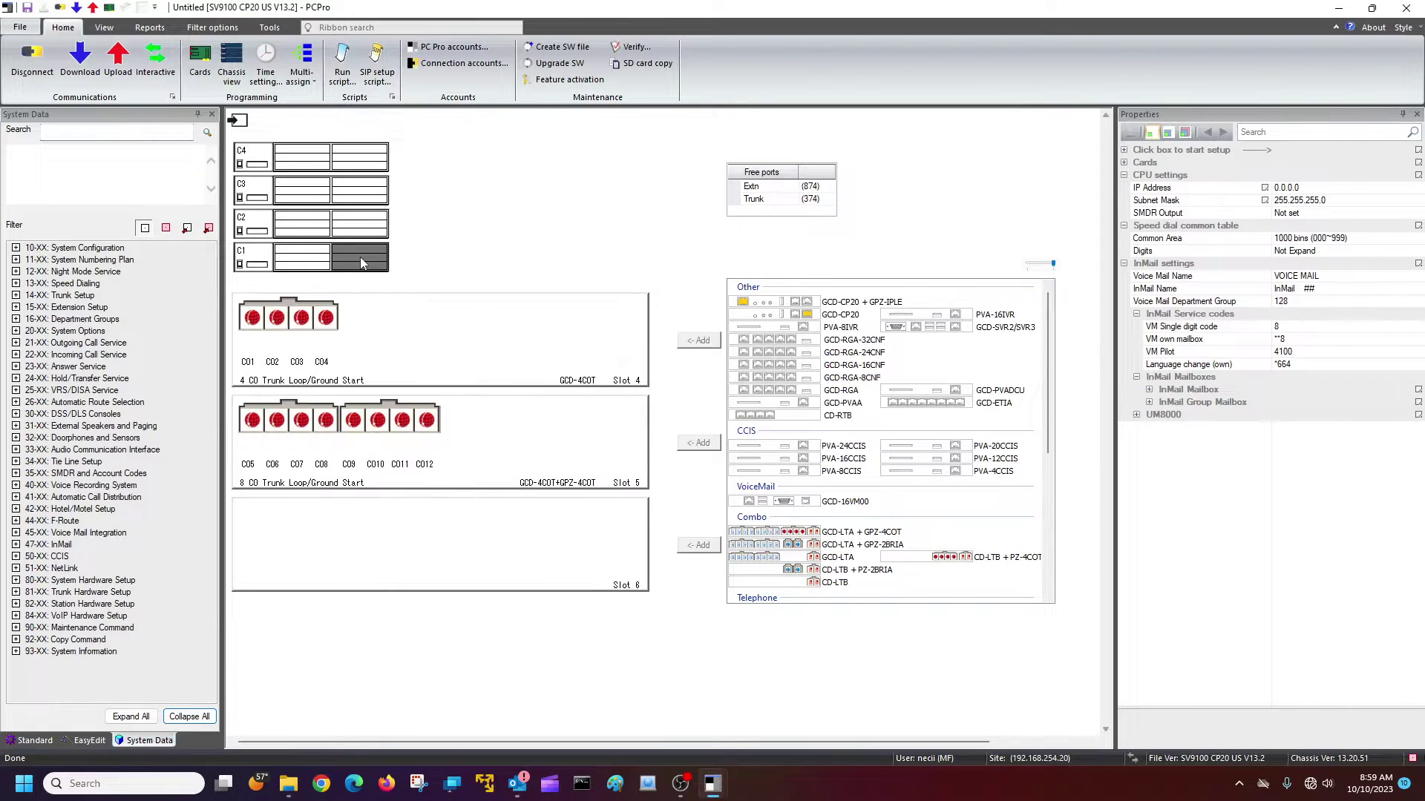
{"action": "left_click", "coordinate": [297, 265]}
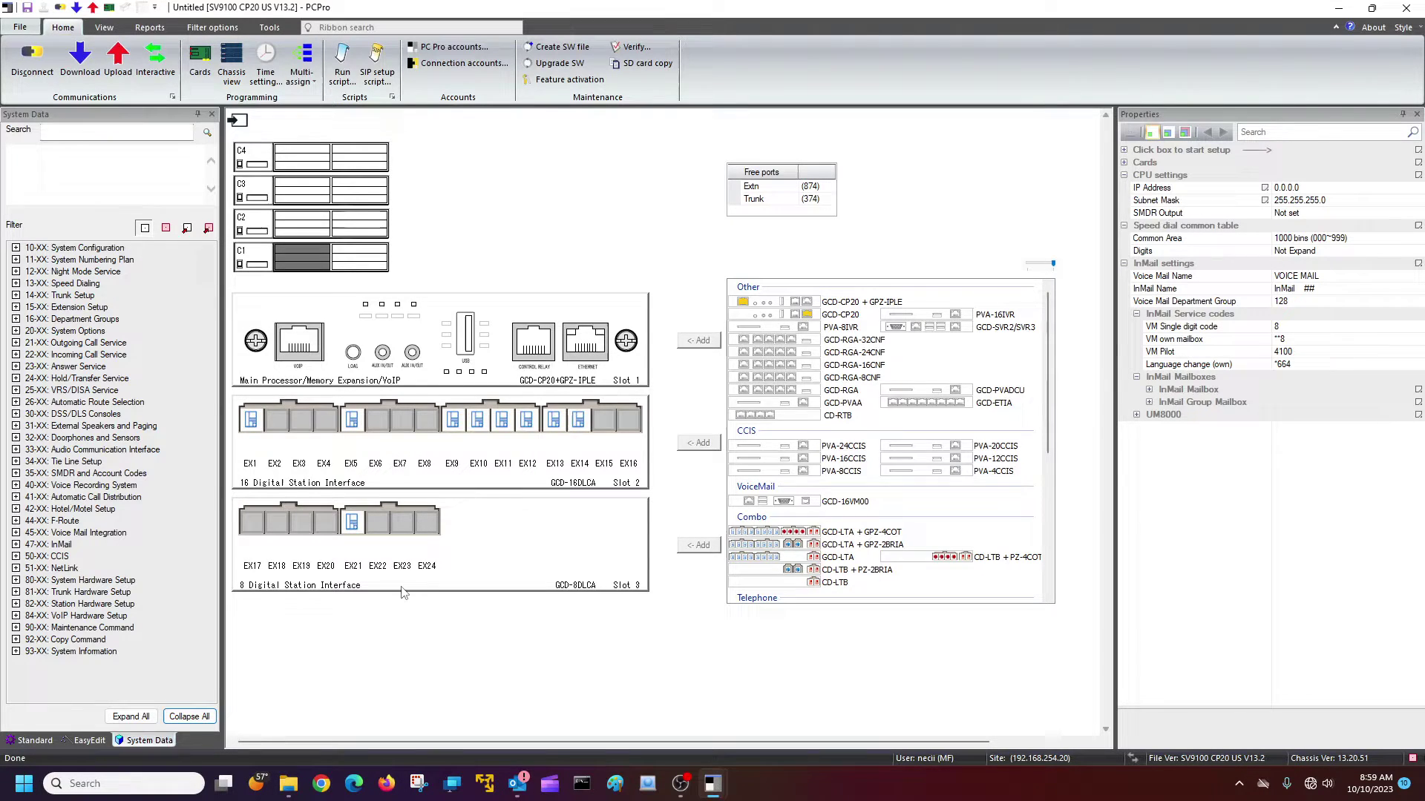
{"action": "scroll", "coordinate": [401, 586], "scroll_direction": "down", "scroll_amount": 2}
{"action": "scroll", "coordinate": [402, 596], "scroll_direction": "up", "scroll_amount": 2}
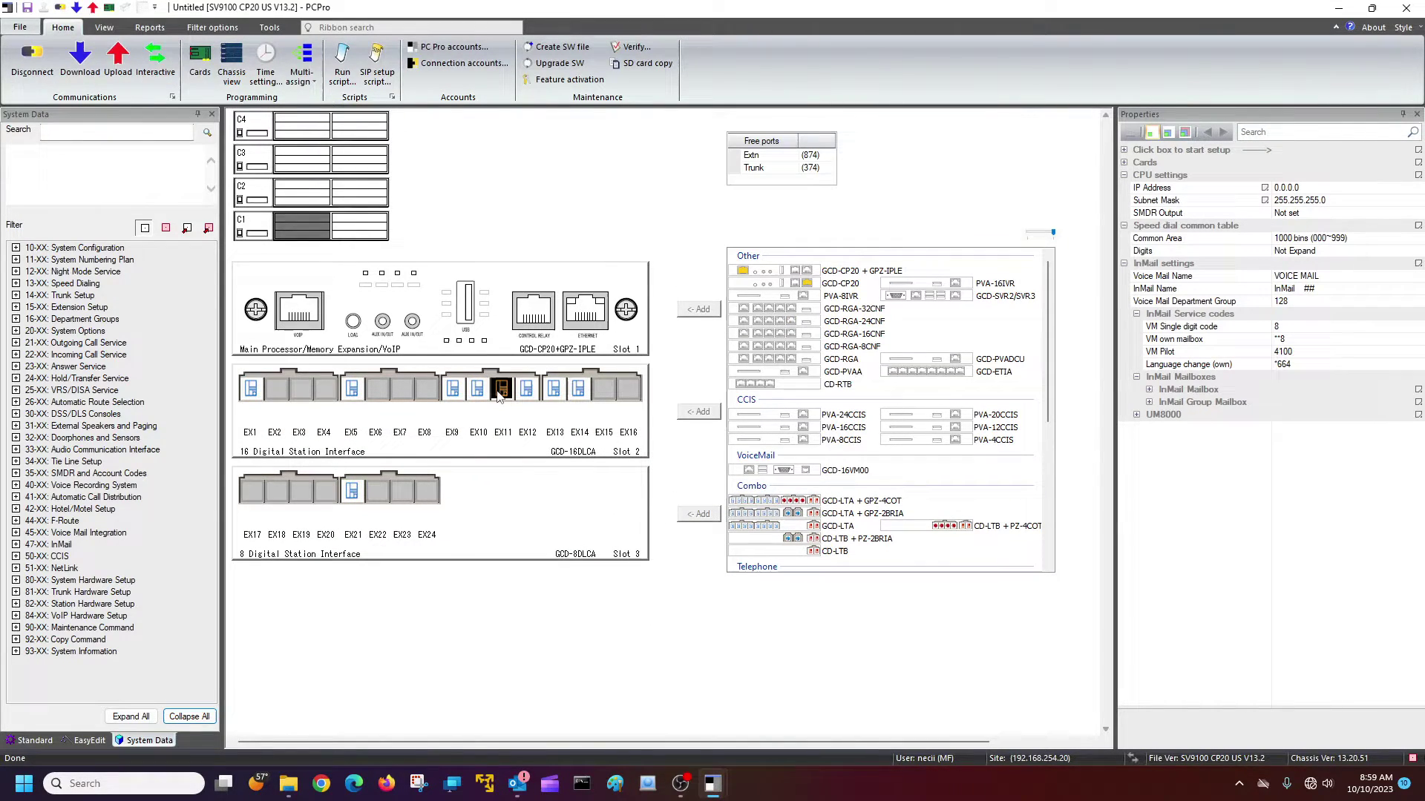
{"action": "scroll", "coordinate": [438, 458], "scroll_direction": "up", "scroll_amount": 1}
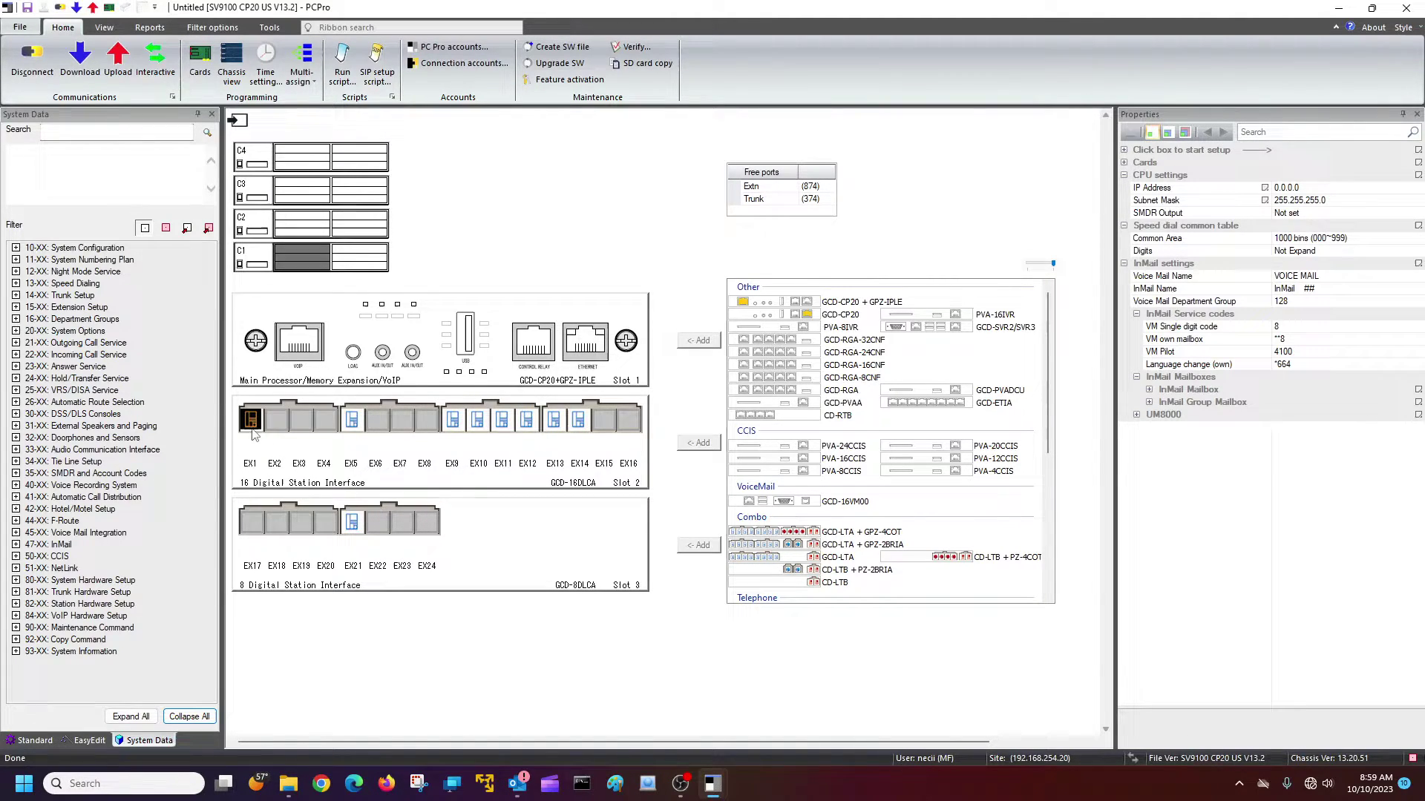
{"action": "left_click", "coordinate": [280, 422]}
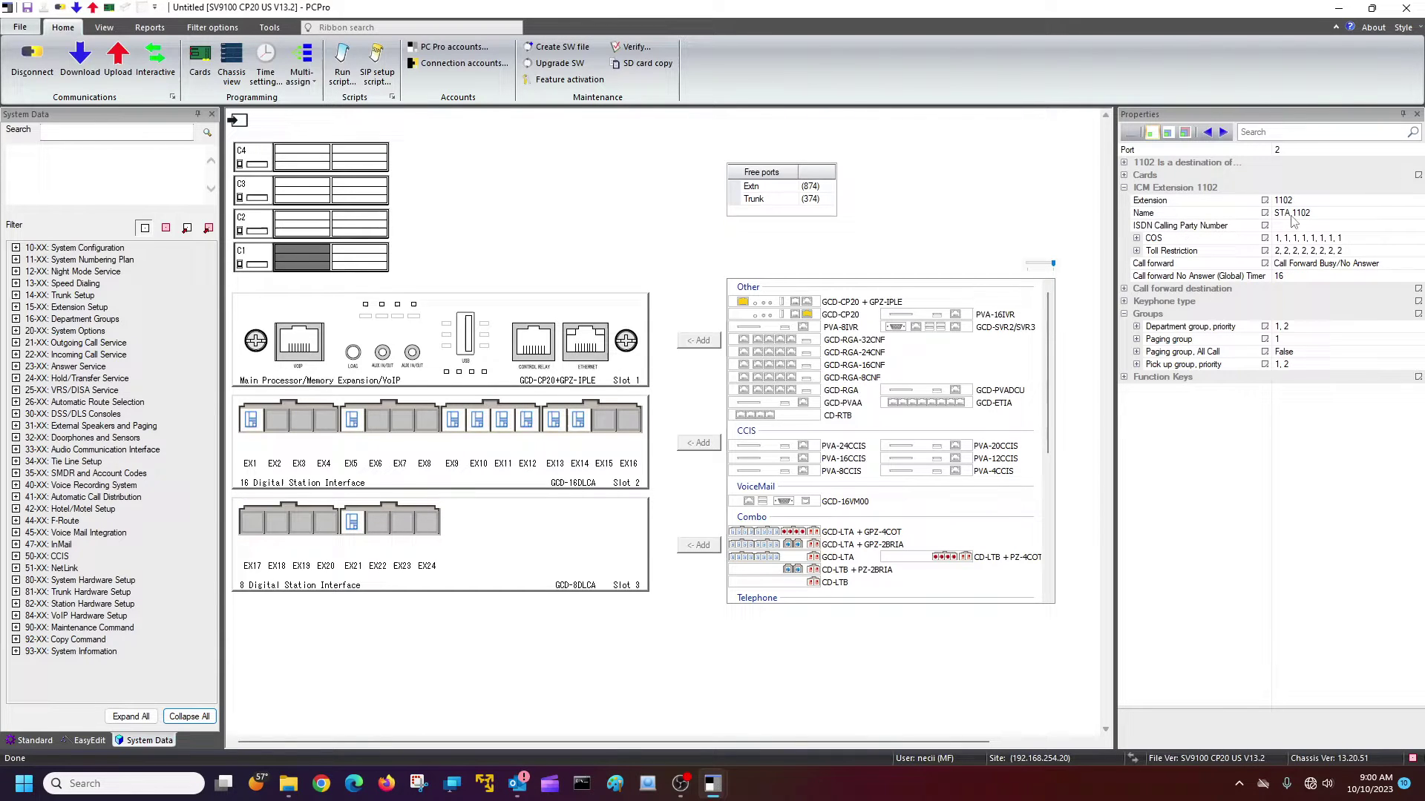
{"action": "left_click", "coordinate": [1137, 239]}
{"action": "left_click", "coordinate": [1137, 239]}
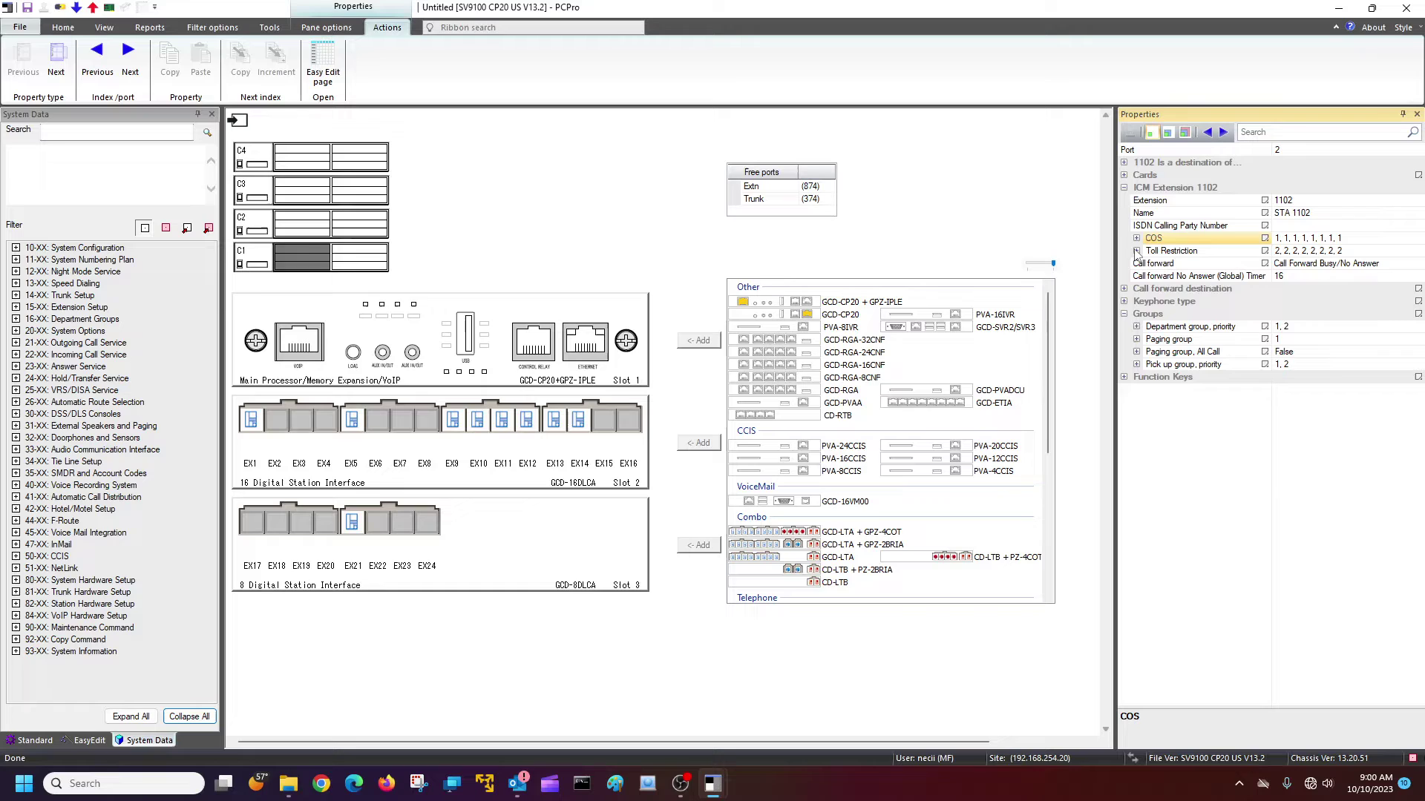
{"action": "left_click", "coordinate": [1136, 251]}
{"action": "left_click", "coordinate": [1137, 251]}
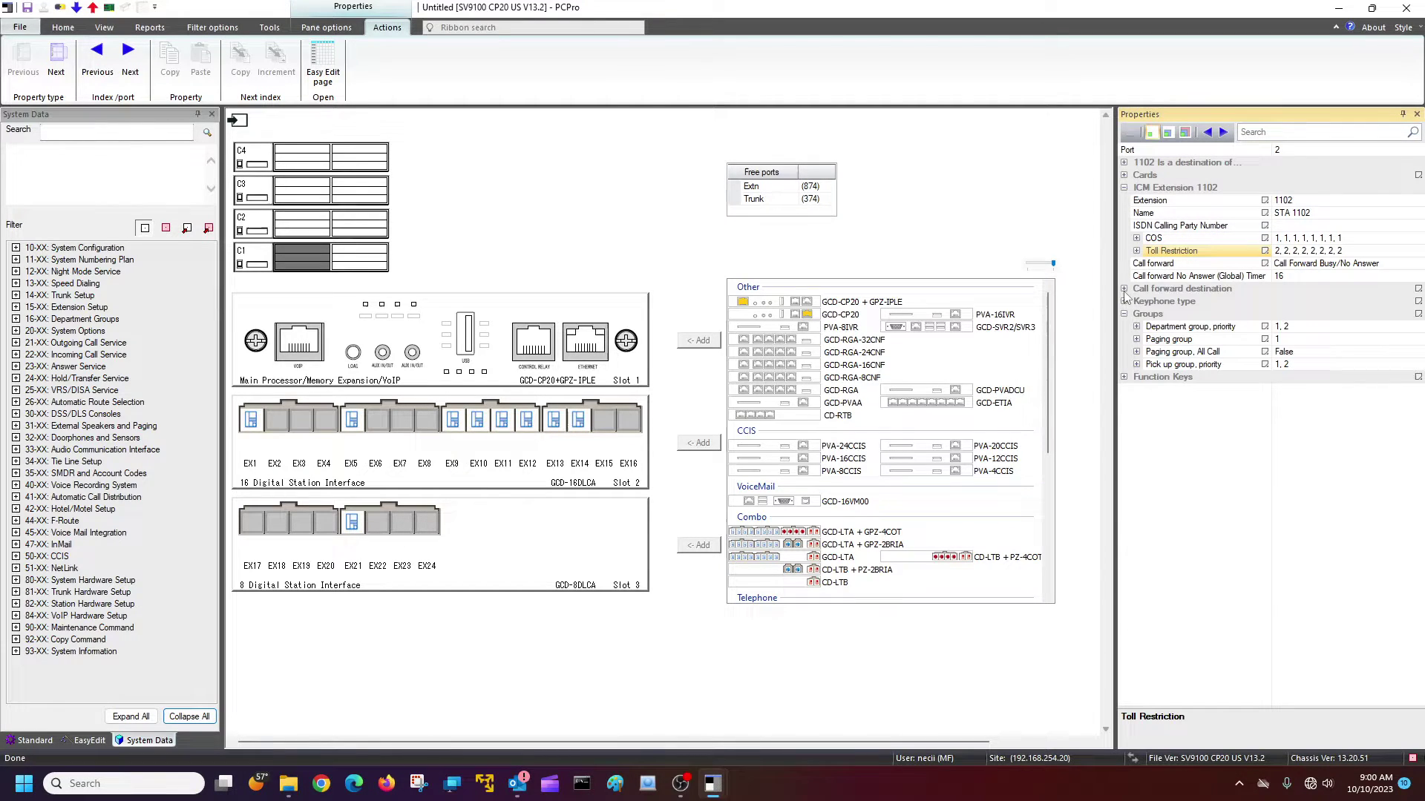
{"action": "left_click", "coordinate": [1124, 290]}
{"action": "left_click", "coordinate": [1124, 291]}
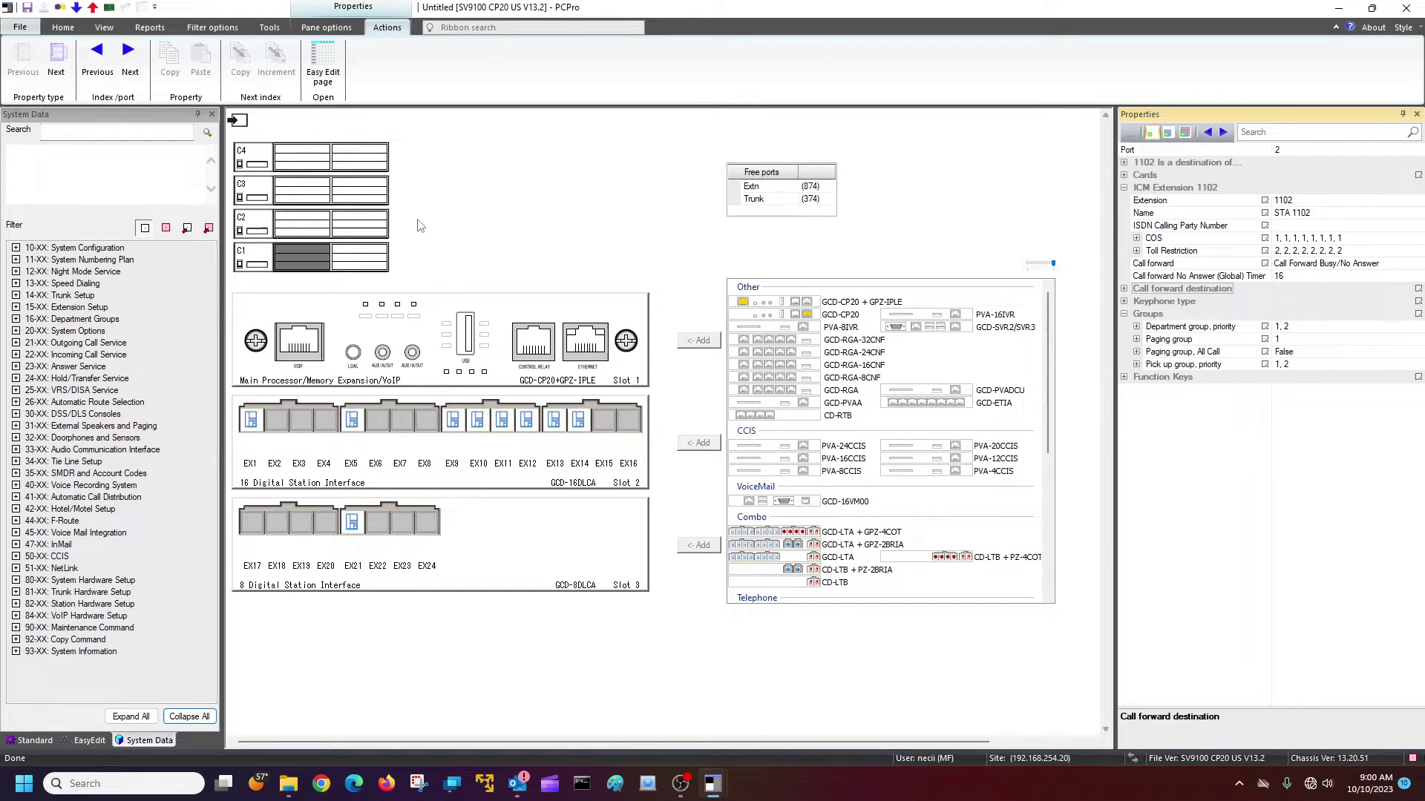
Bring up System Time Settings from the Home ribbon's Programming group
{"action": "left_click", "coordinate": [58, 30]}
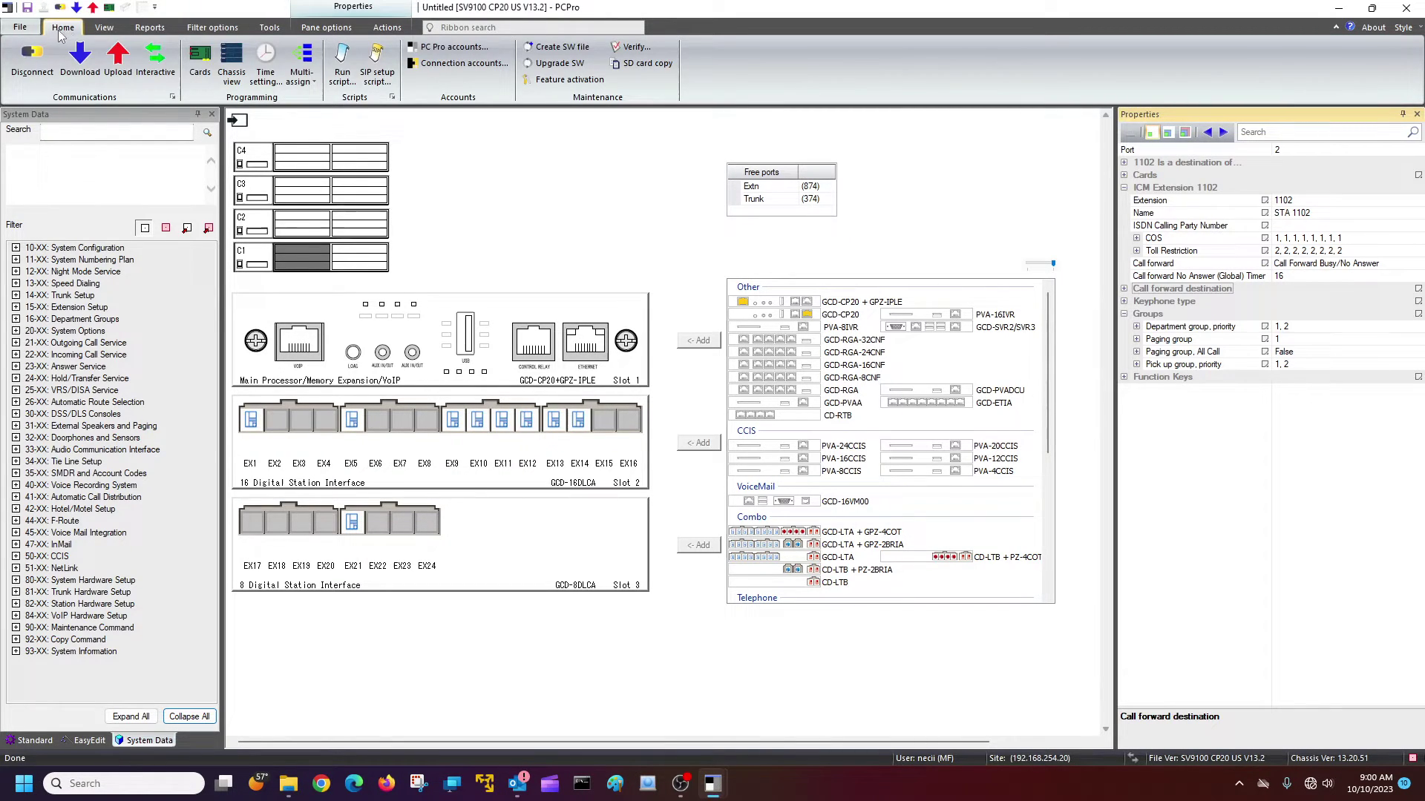
{"action": "left_click", "coordinate": [260, 83]}
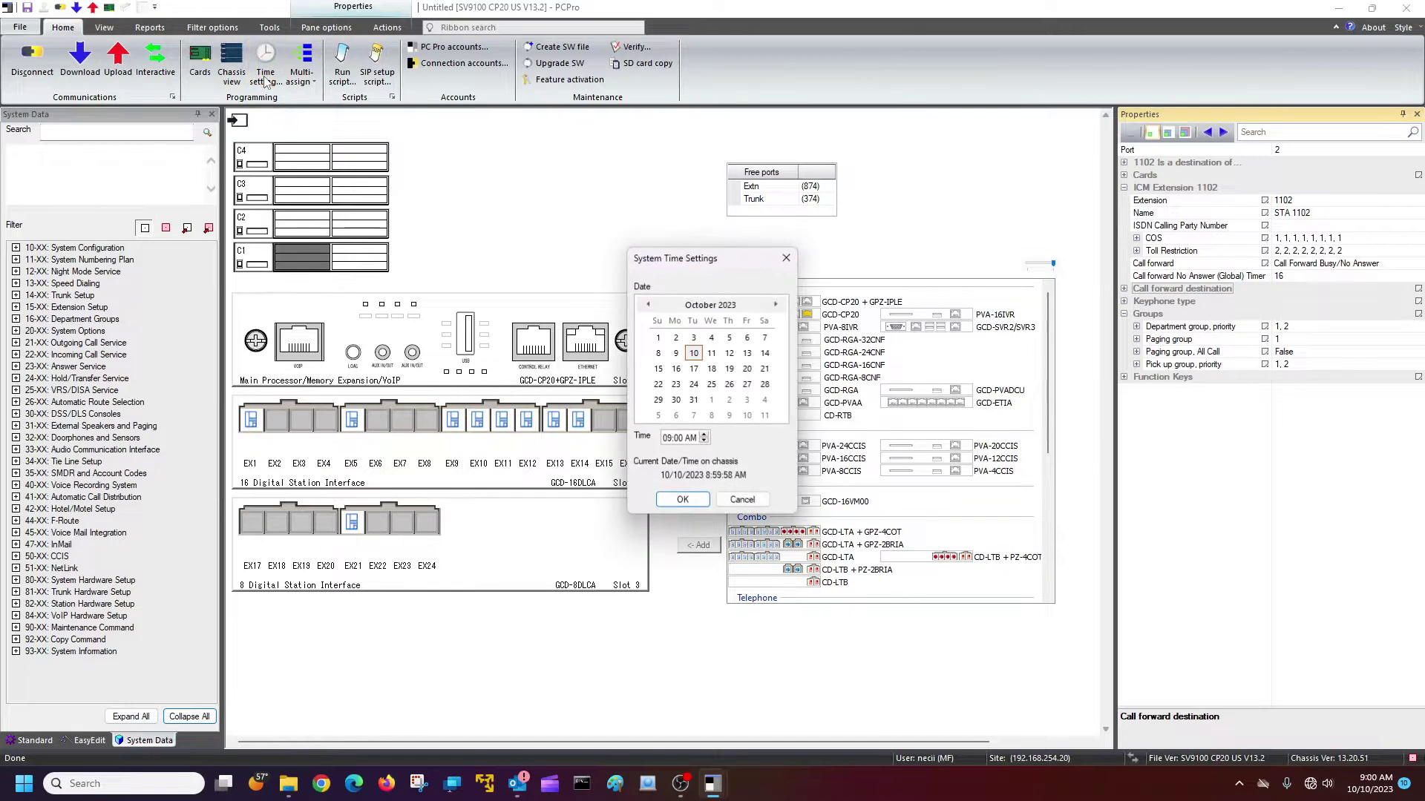
Confirm the system time of 10 October 2023, 09:00 AM
{"action": "left_click", "coordinate": [700, 503]}
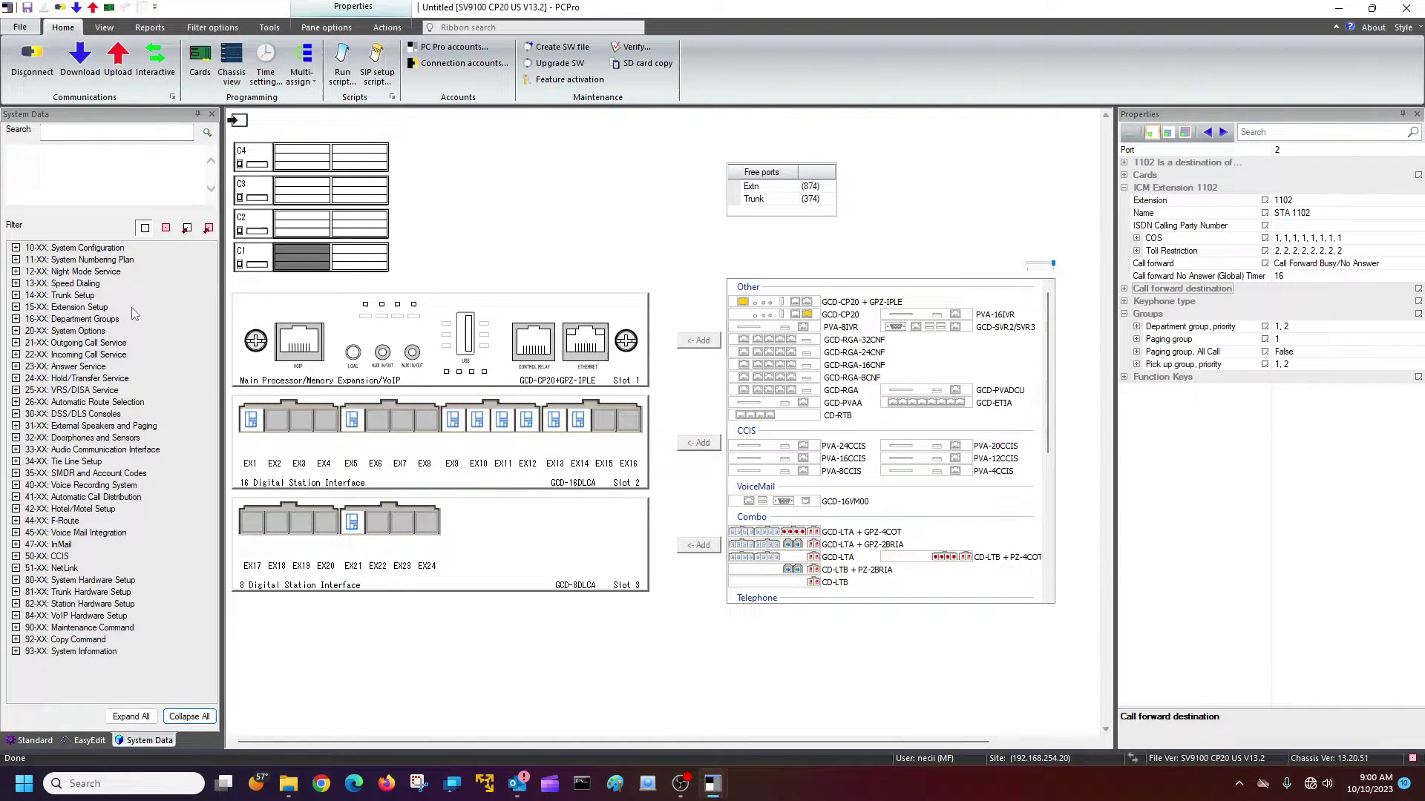
In 15-01 Extension Basic Setup, replace STA 1101 with the user's full name for extension 1101 and apply
{"action": "left_click", "coordinate": [15, 308]}
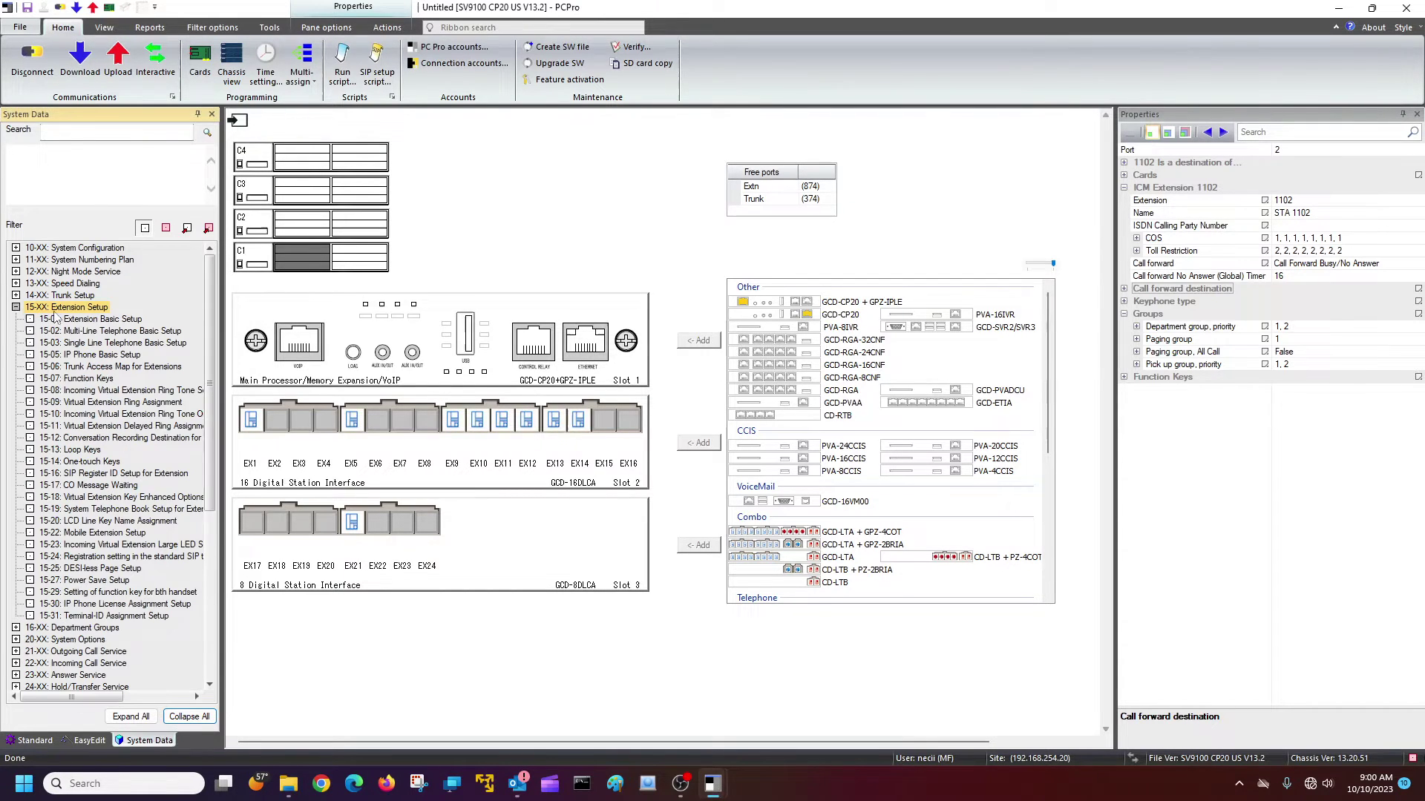
{"action": "double_click", "coordinate": [92, 320]}
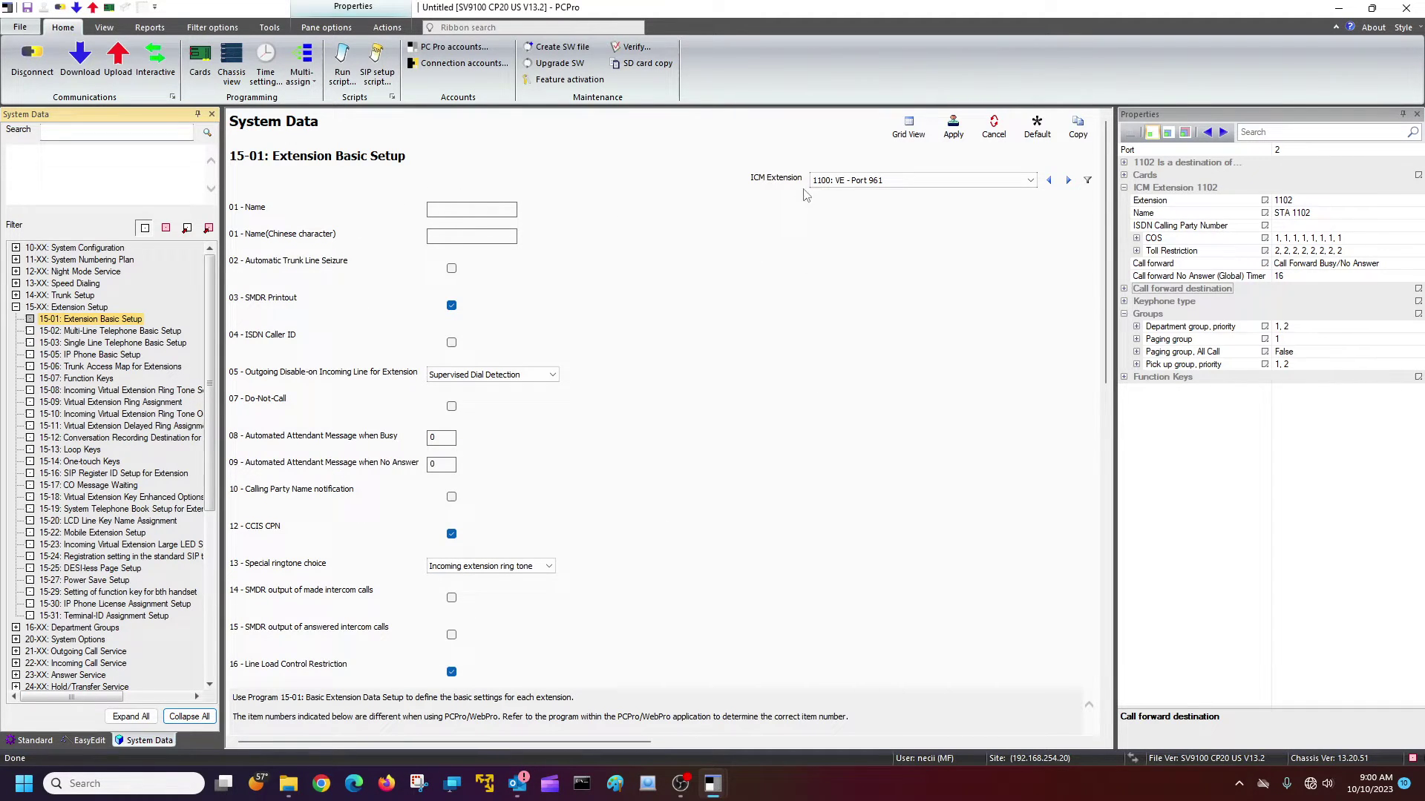
{"action": "left_click", "coordinate": [1031, 181]}
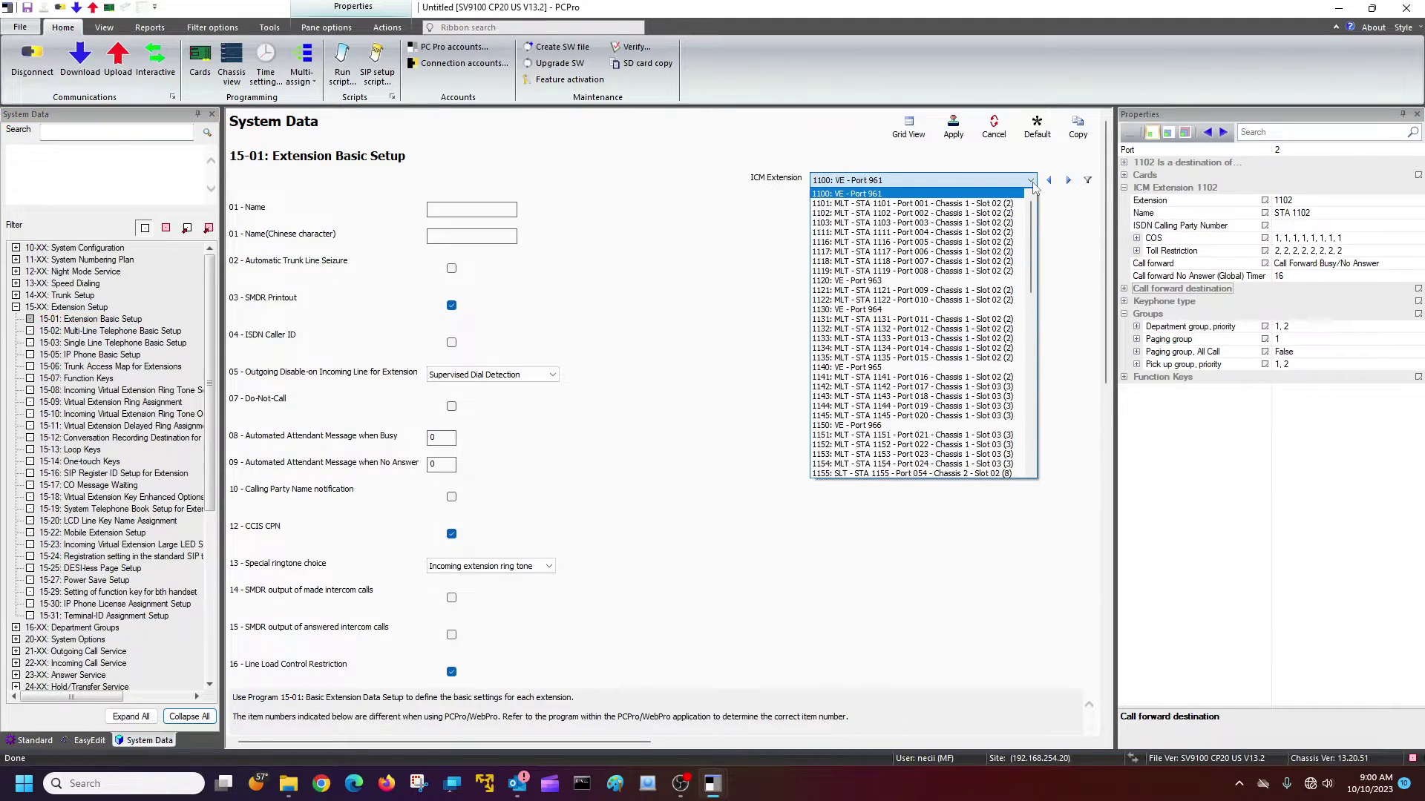
{"action": "left_click", "coordinate": [866, 207]}
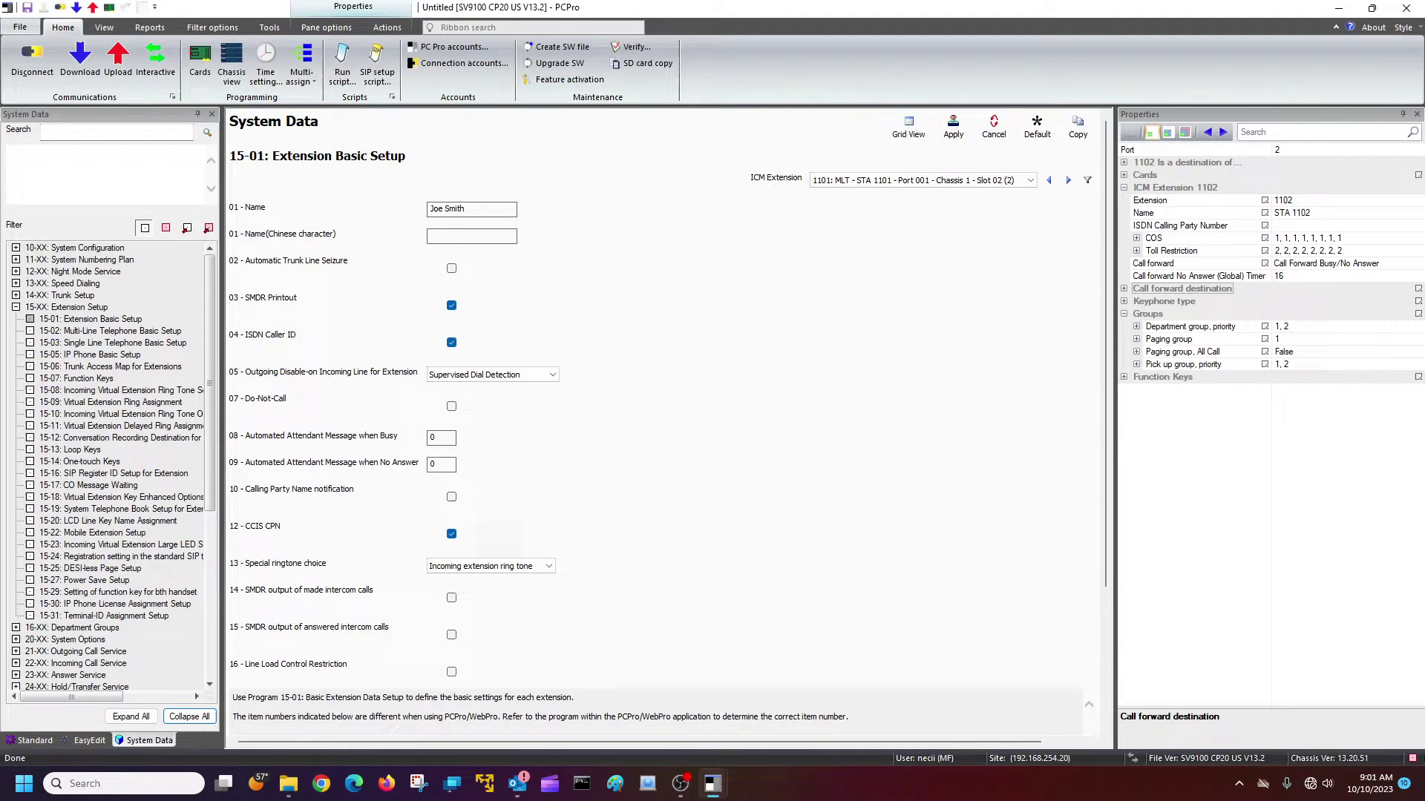
{"action": "left_click", "coordinate": [954, 138]}
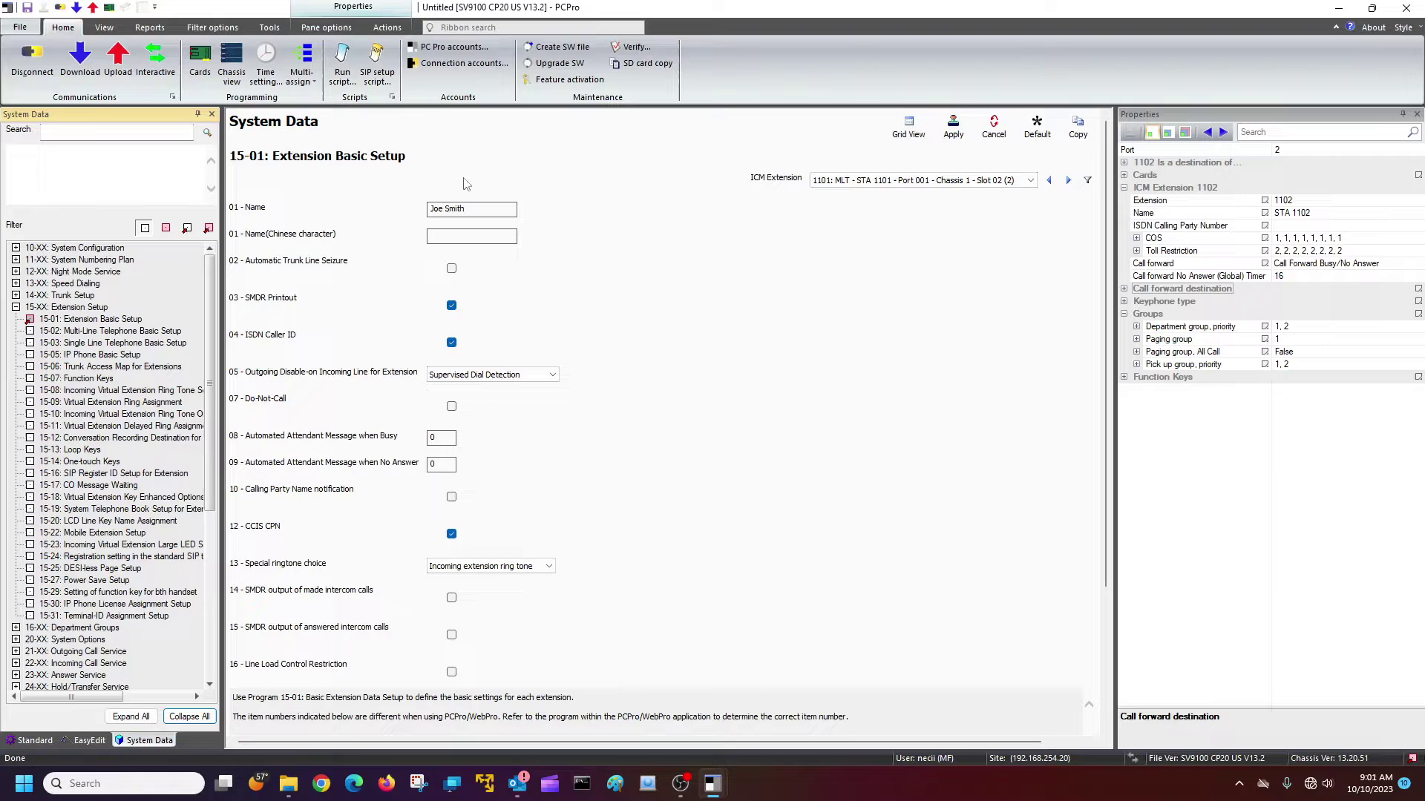
Upload only the changed 15-XX Extension Setup data to the SV9100, then close the upload window
{"action": "left_click", "coordinate": [116, 68]}
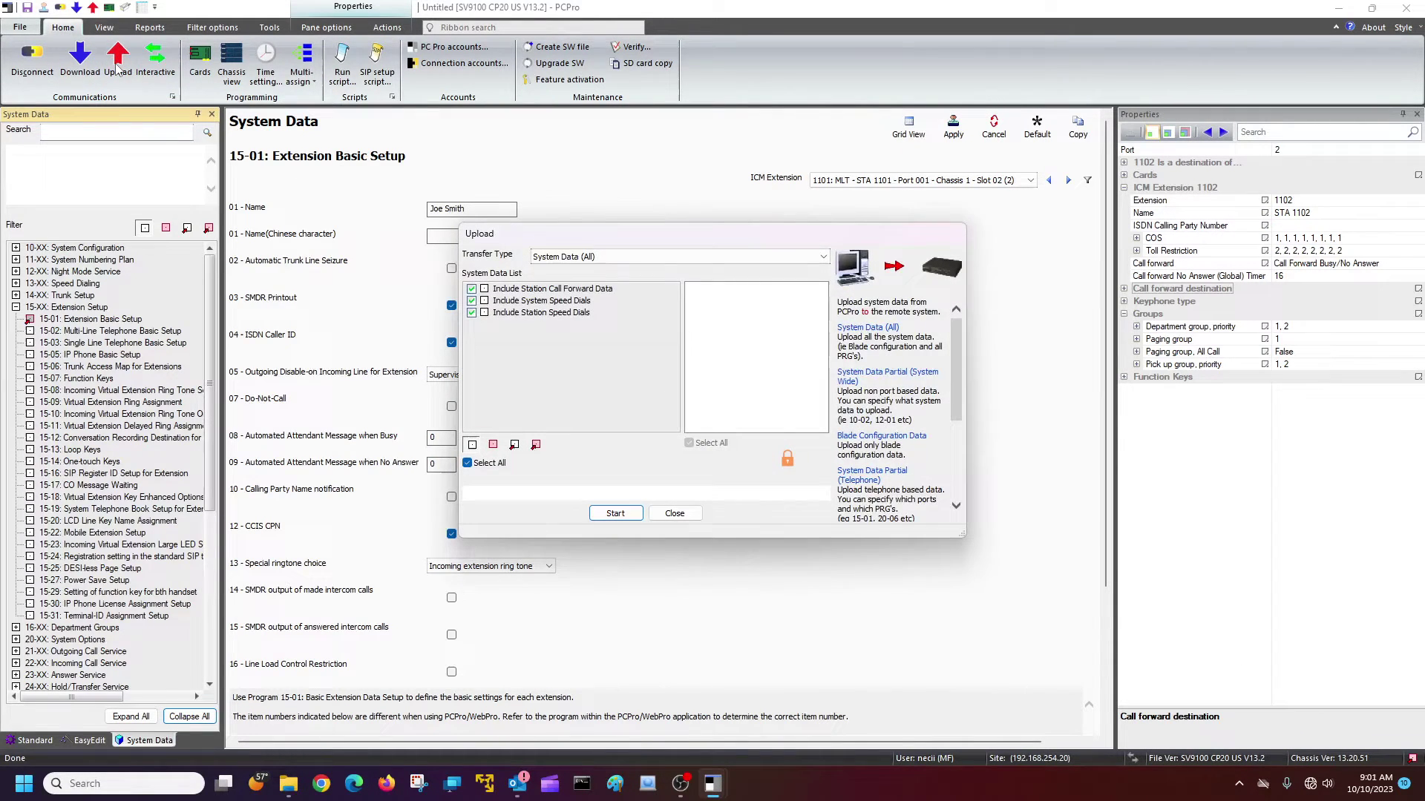
{"action": "left_click", "coordinate": [514, 446]}
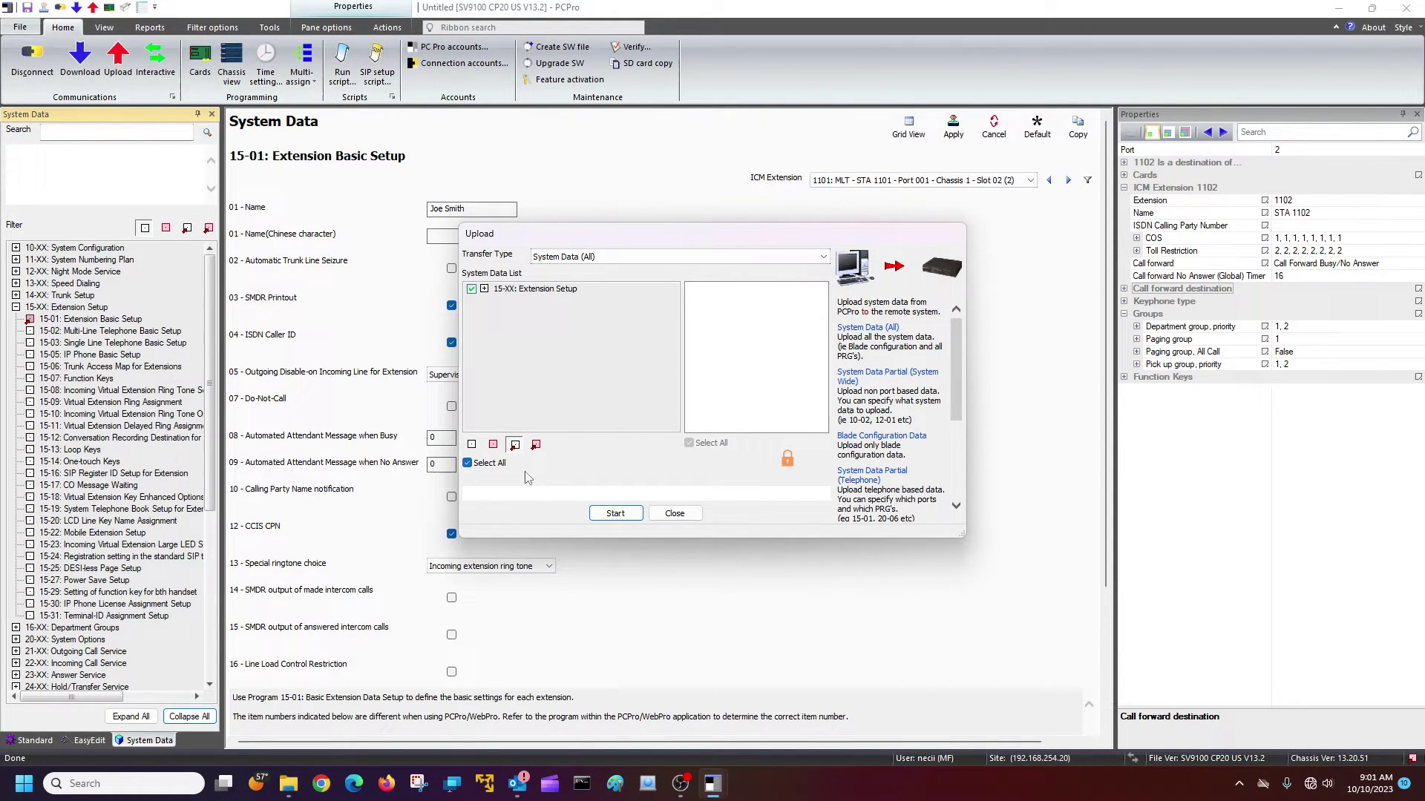
{"action": "left_click", "coordinate": [627, 519]}
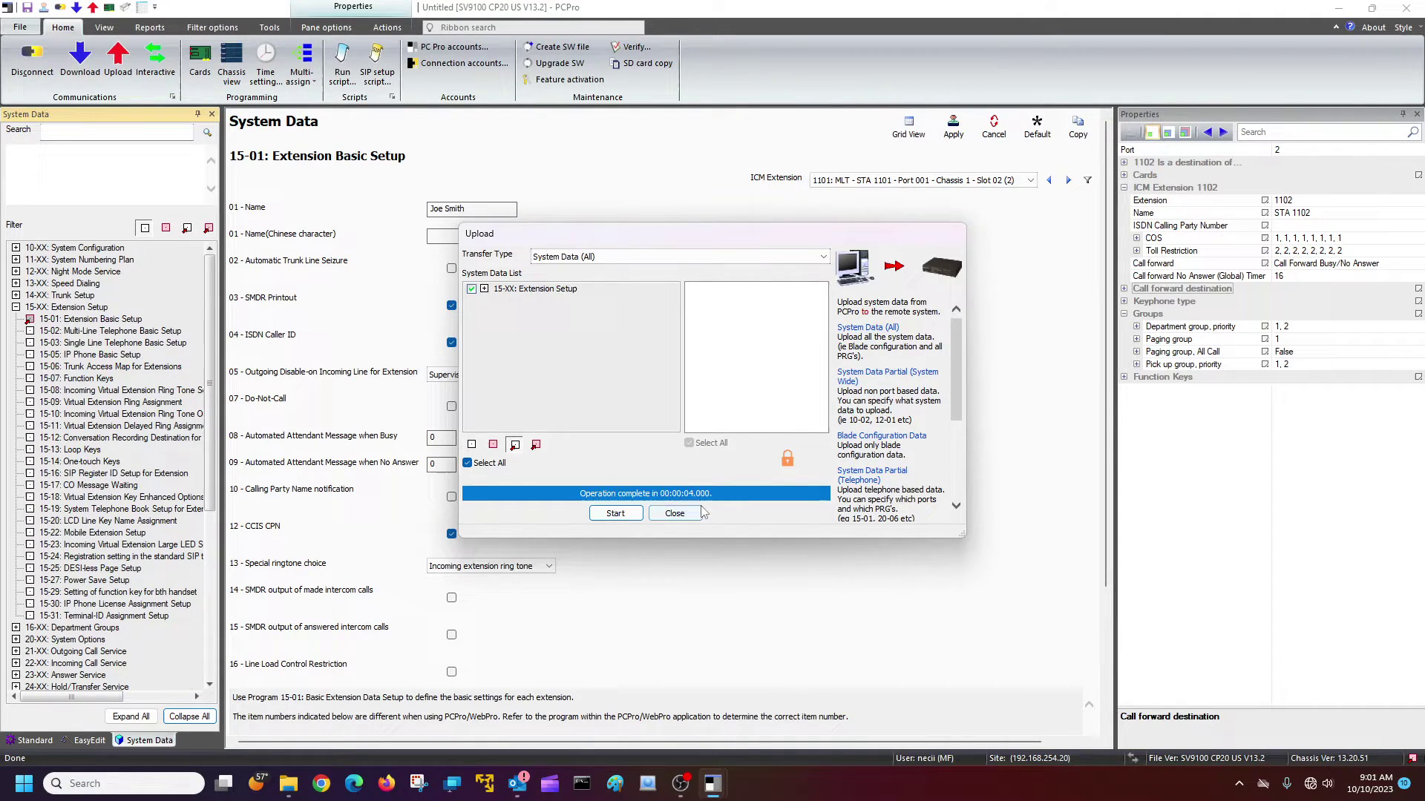
{"action": "left_click", "coordinate": [674, 513]}
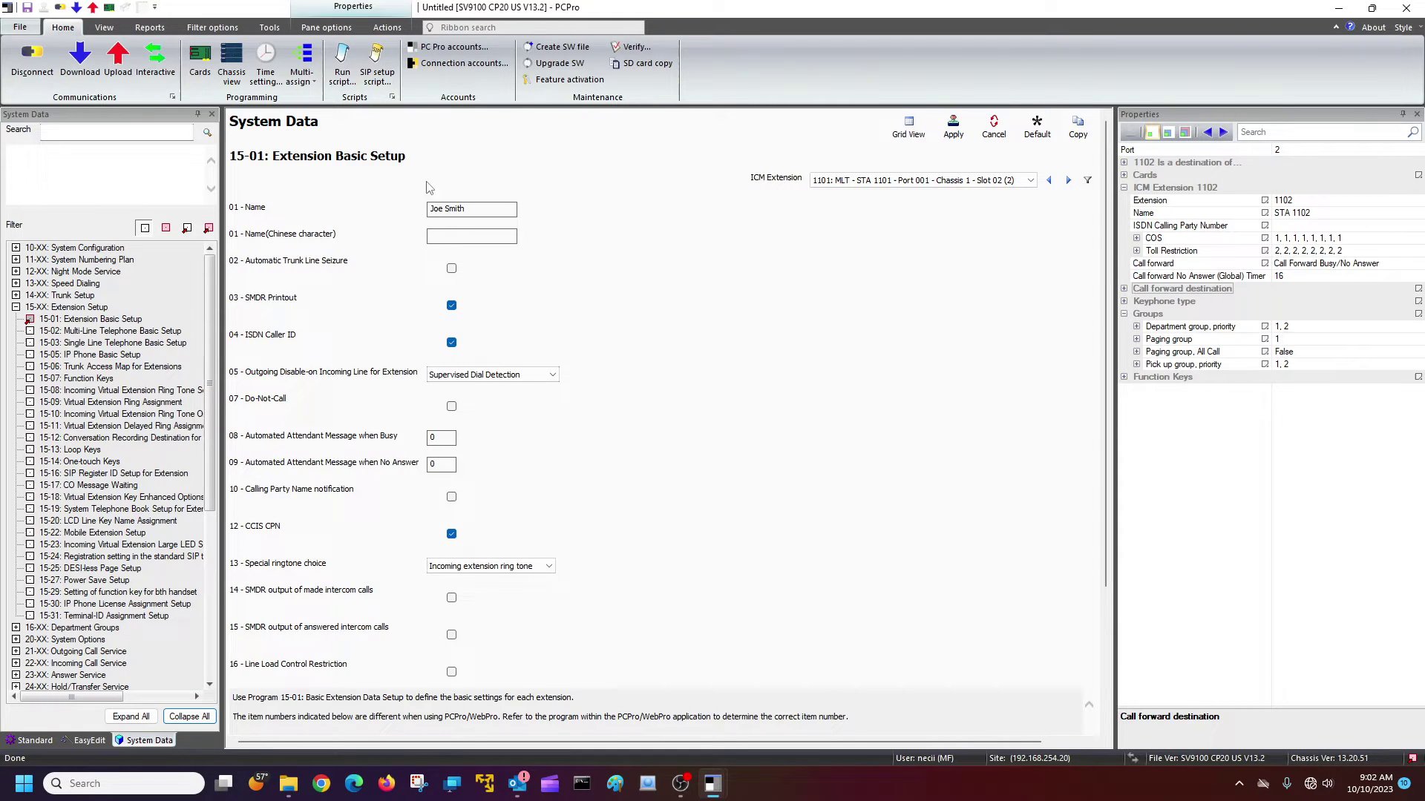
In the 15-01 grid view, edit extension 1101's Name cell to read STA 1101
{"action": "left_click", "coordinate": [910, 134]}
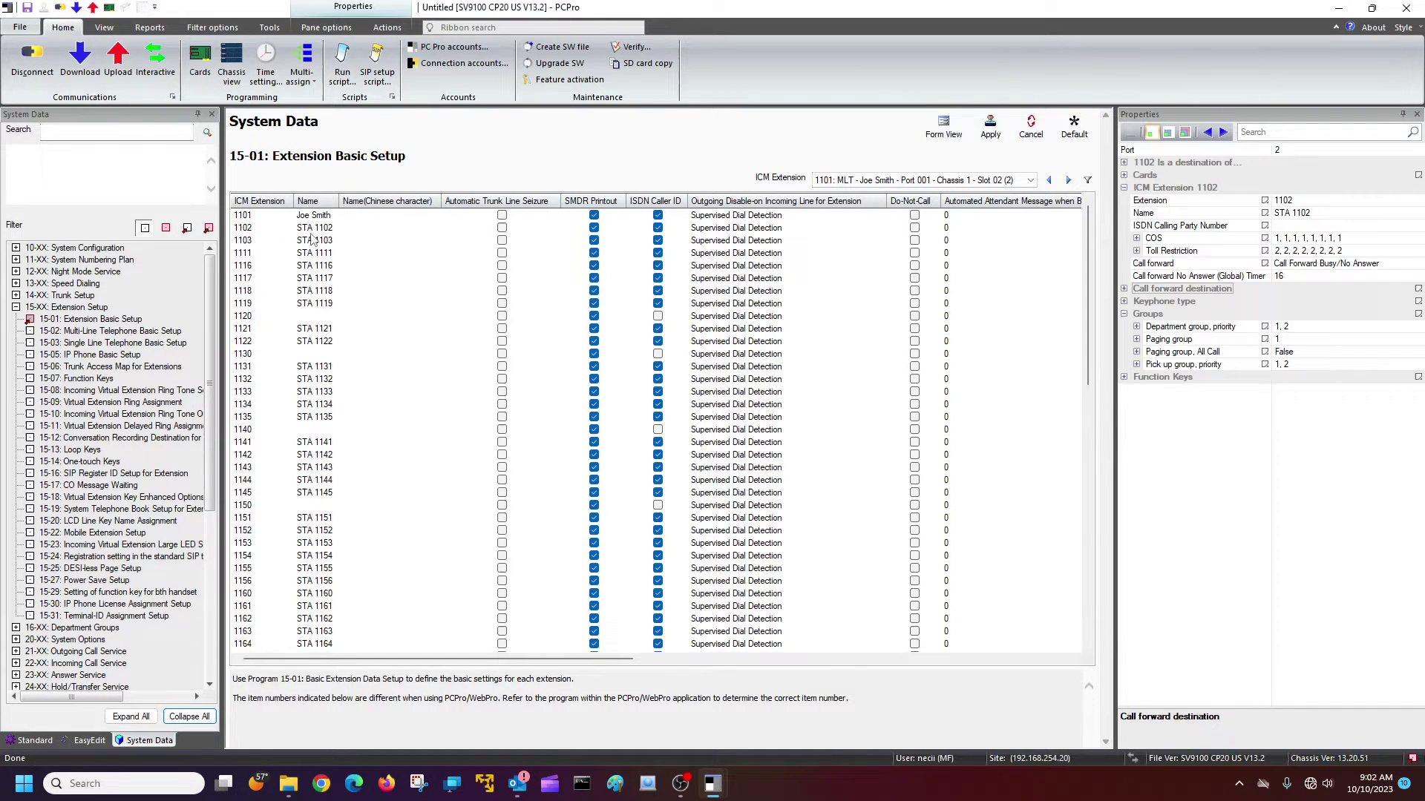
{"action": "left_click_drag", "start_coordinate": [362, 660], "coordinate": [333, 684]}
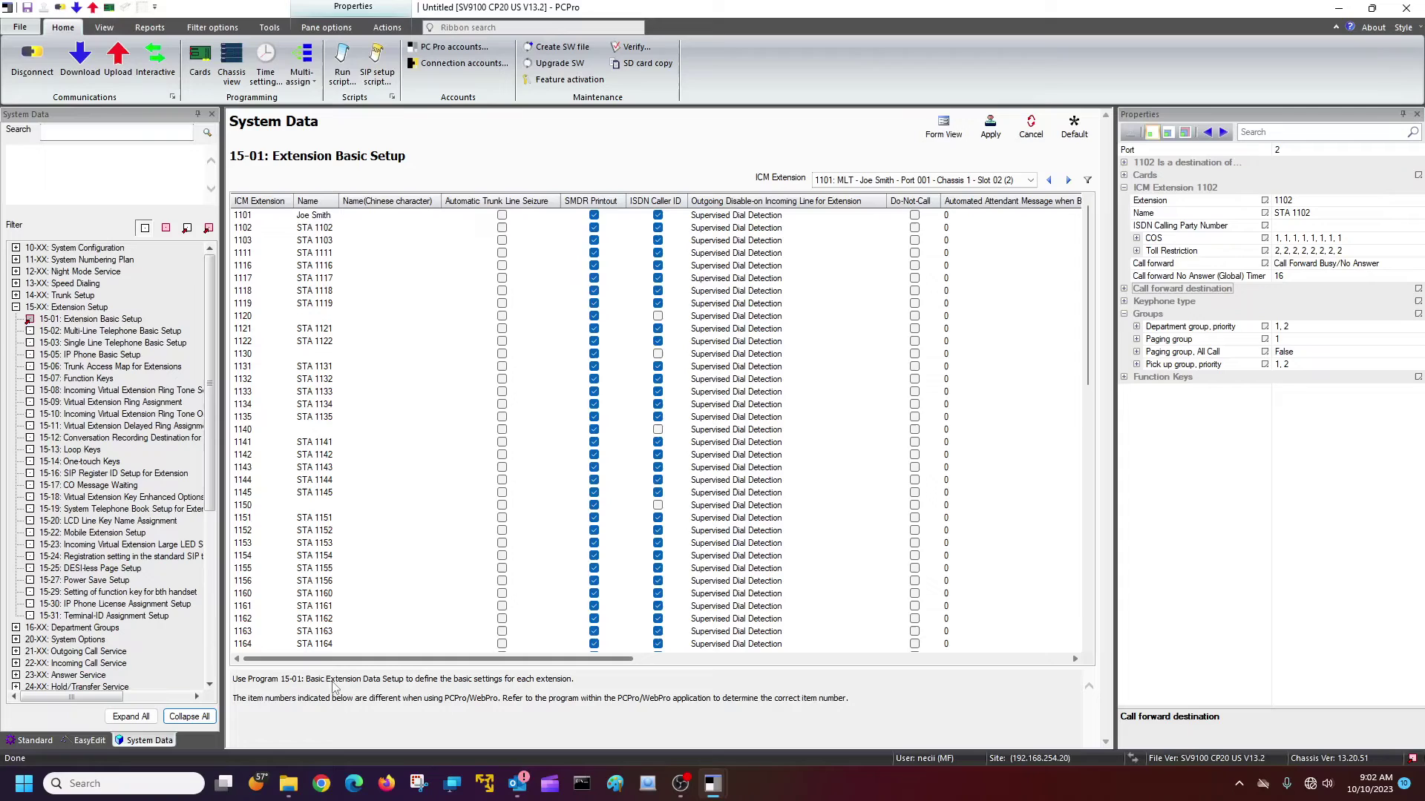
{"action": "scroll", "coordinate": [285, 279], "scroll_direction": "down", "scroll_amount": 13}
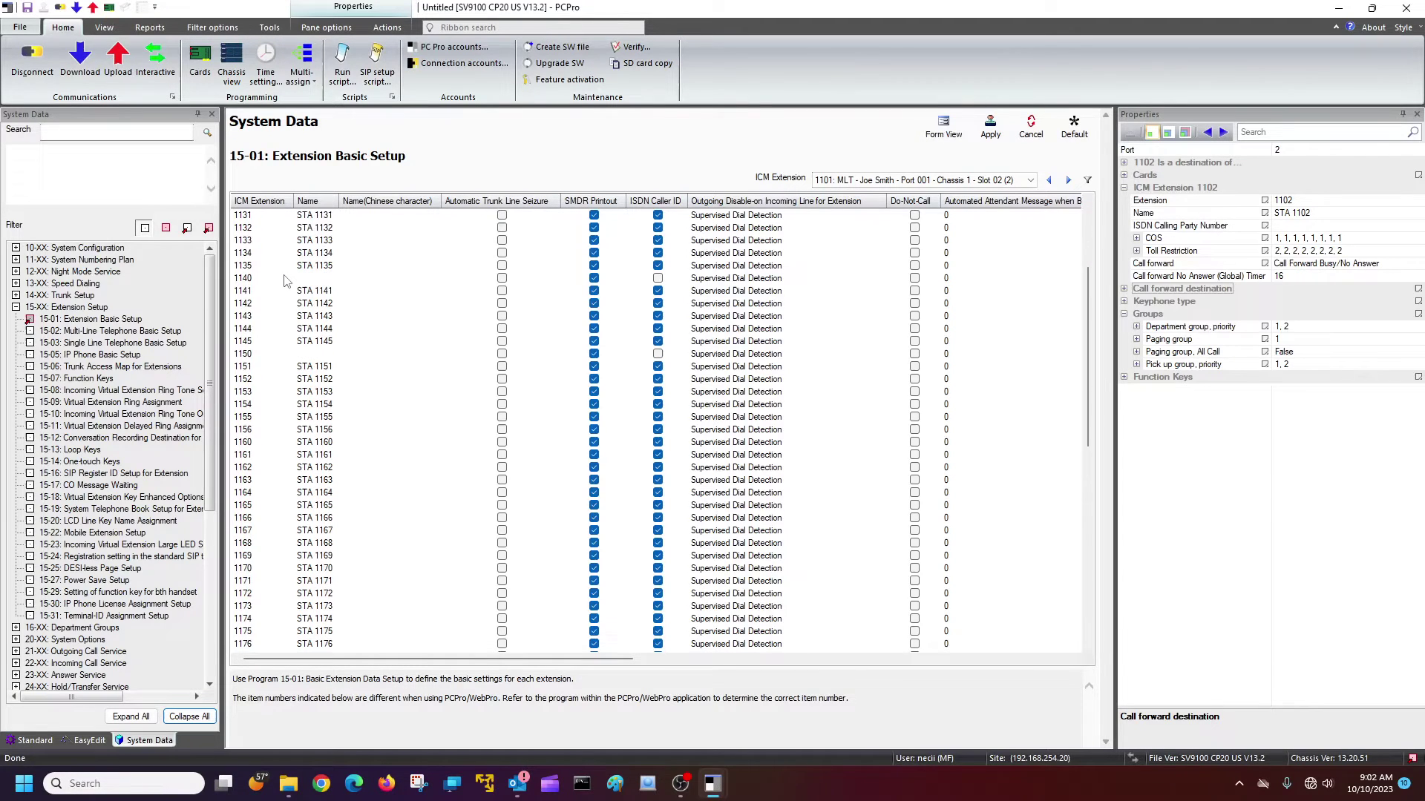
{"action": "scroll", "coordinate": [285, 279], "scroll_direction": "up", "scroll_amount": 13}
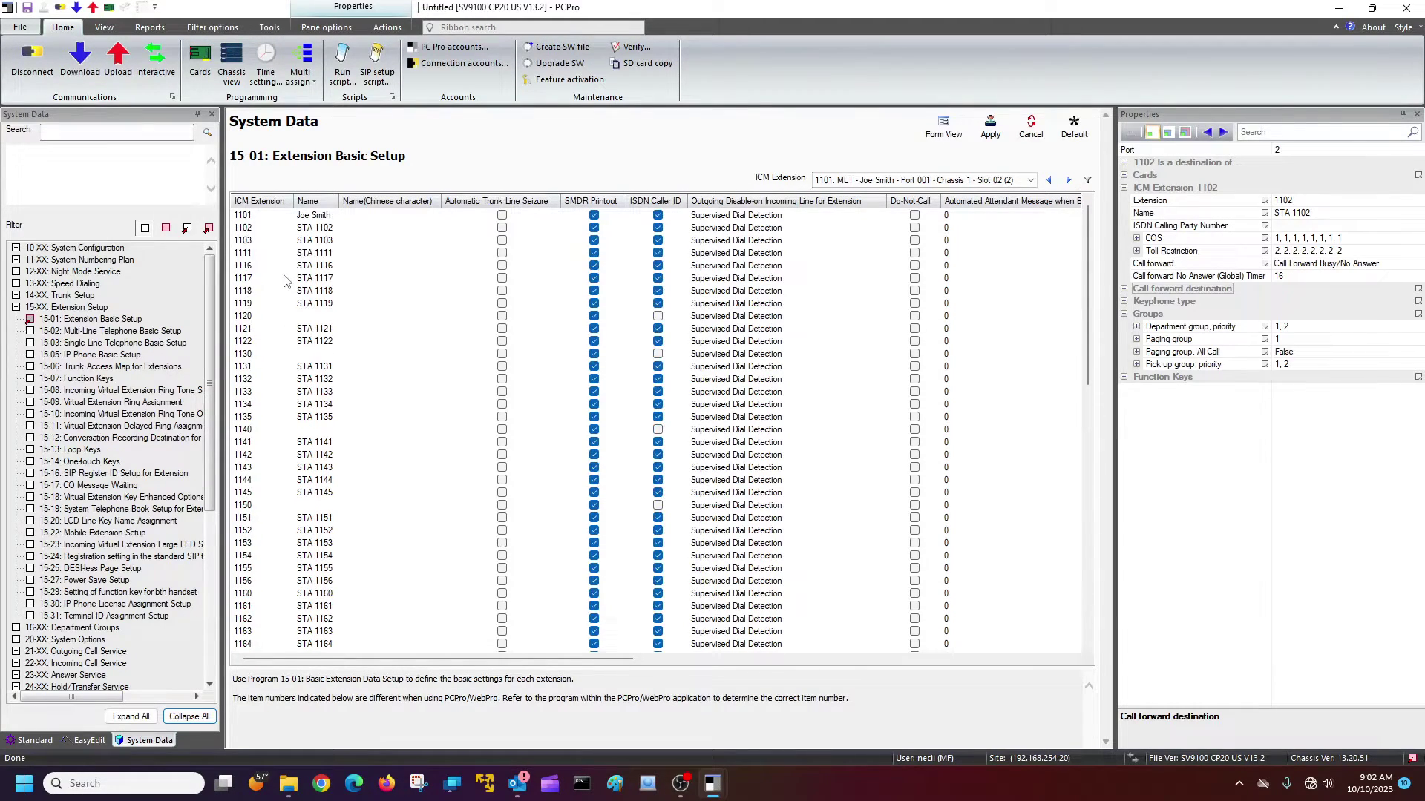
{"action": "left_click", "coordinate": [337, 215]}
Apply the STA 1101 name and upload only the changed 15-XX data to the system
{"action": "left_click", "coordinate": [992, 134]}
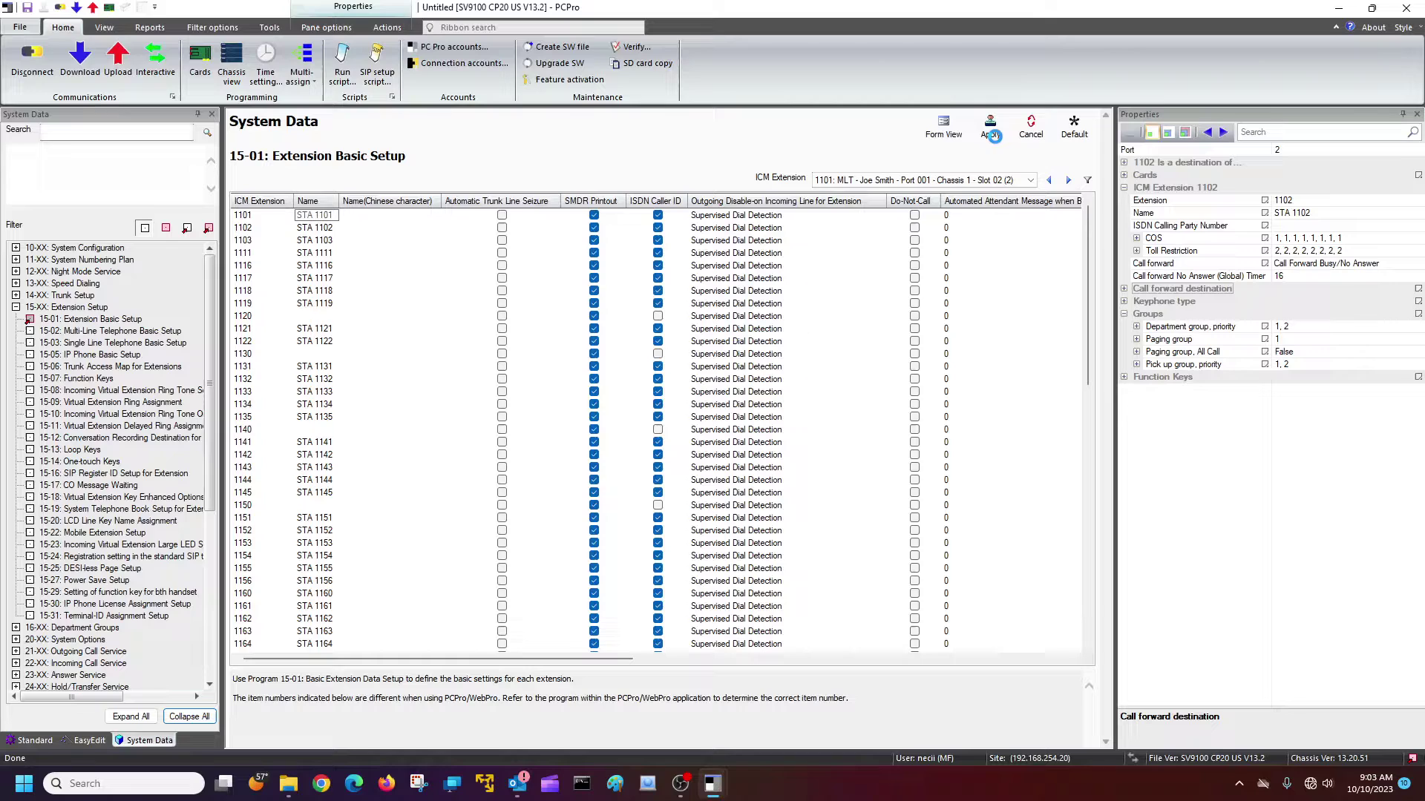
{"action": "left_click", "coordinate": [119, 65]}
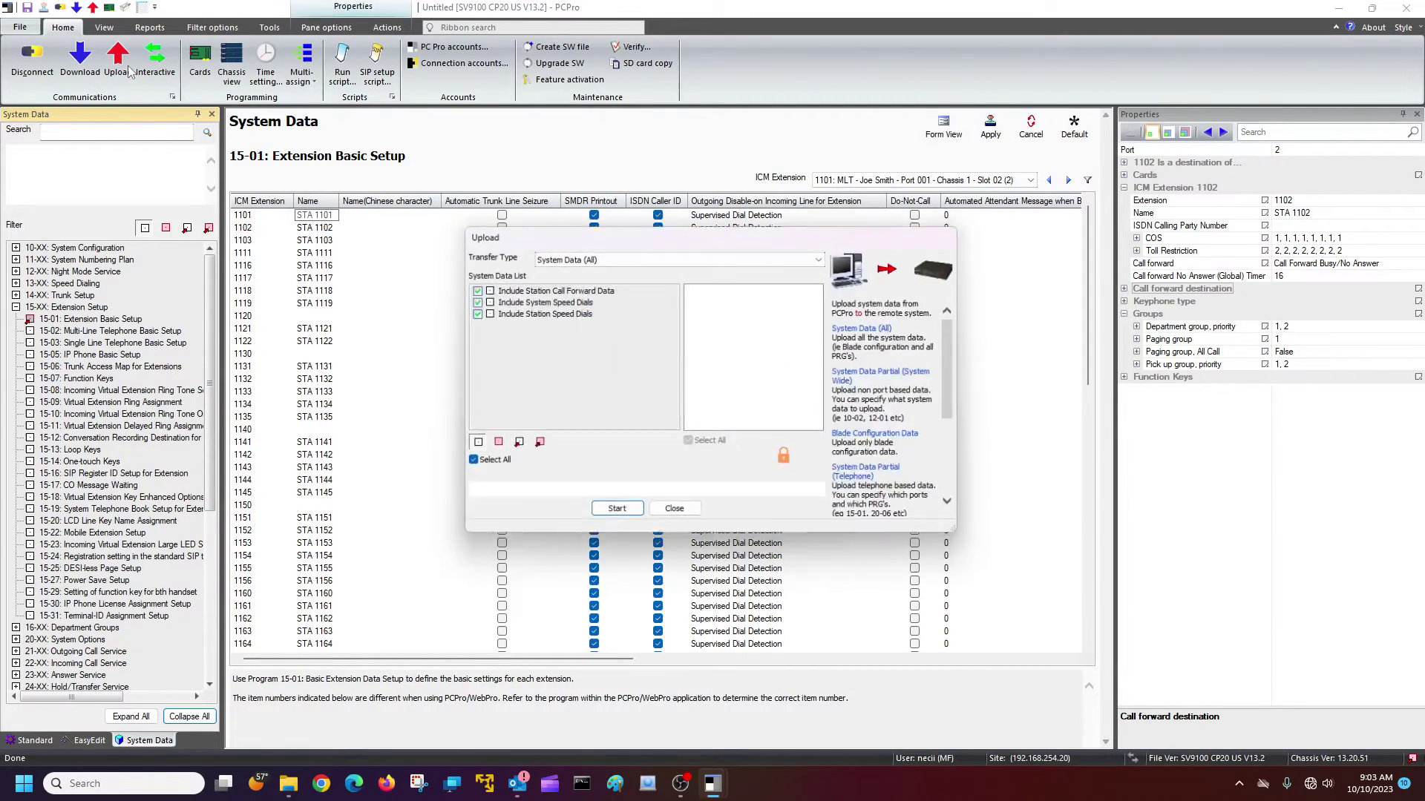
{"action": "left_click", "coordinate": [514, 445]}
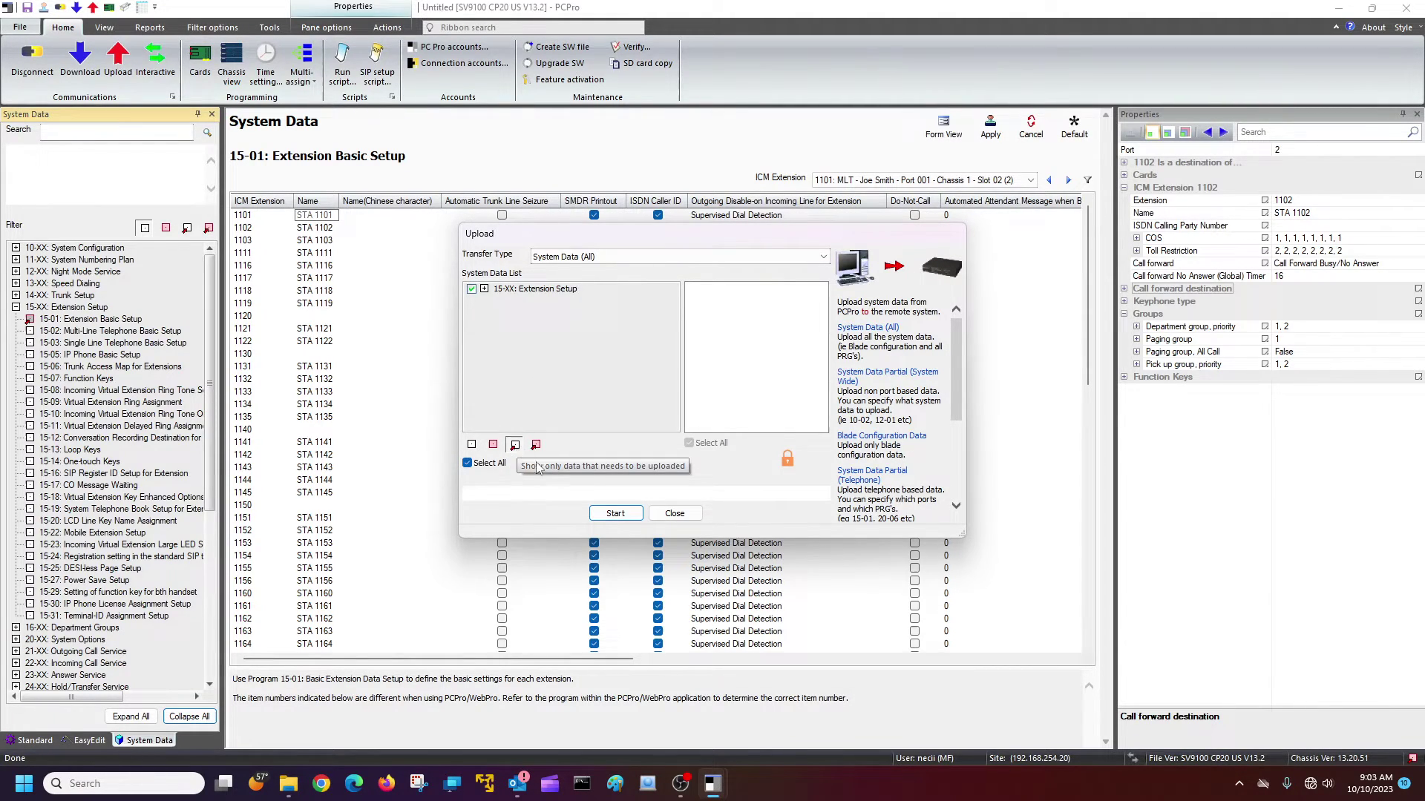
{"action": "left_click", "coordinate": [615, 514]}
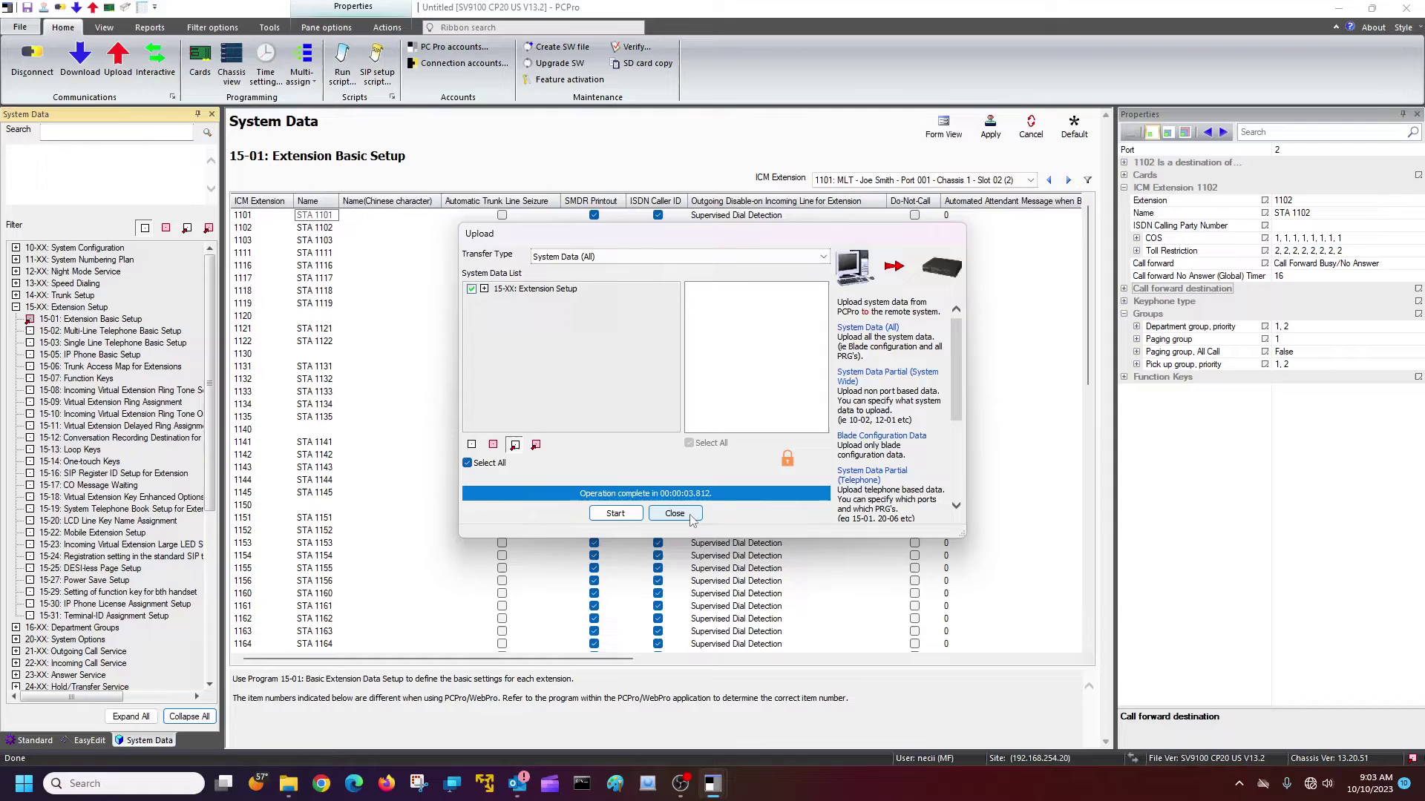
{"action": "left_click", "coordinate": [677, 515]}
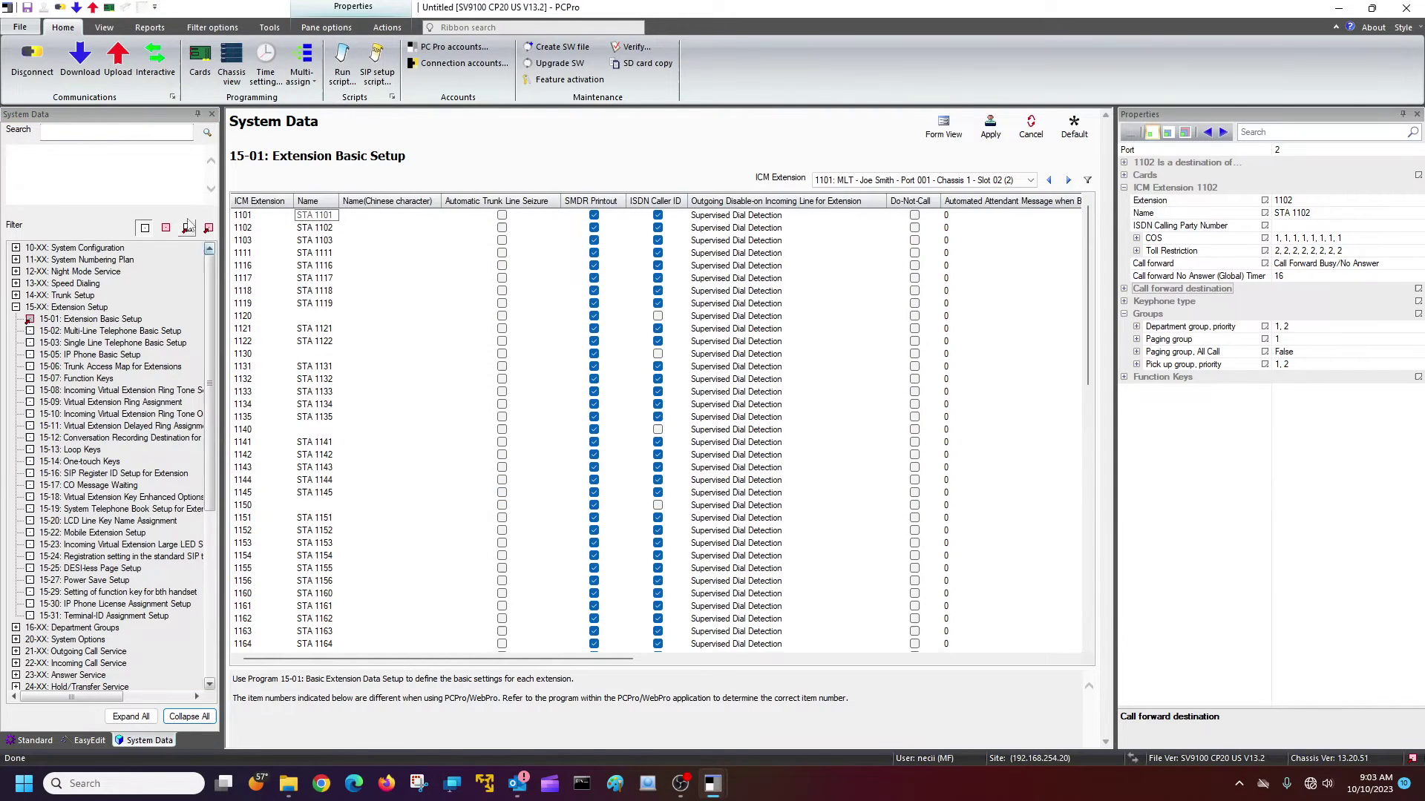
Disconnect from the phone system and save the programming as 'Test 10-09-23' in Test Programs
{"action": "left_click", "coordinate": [39, 71]}
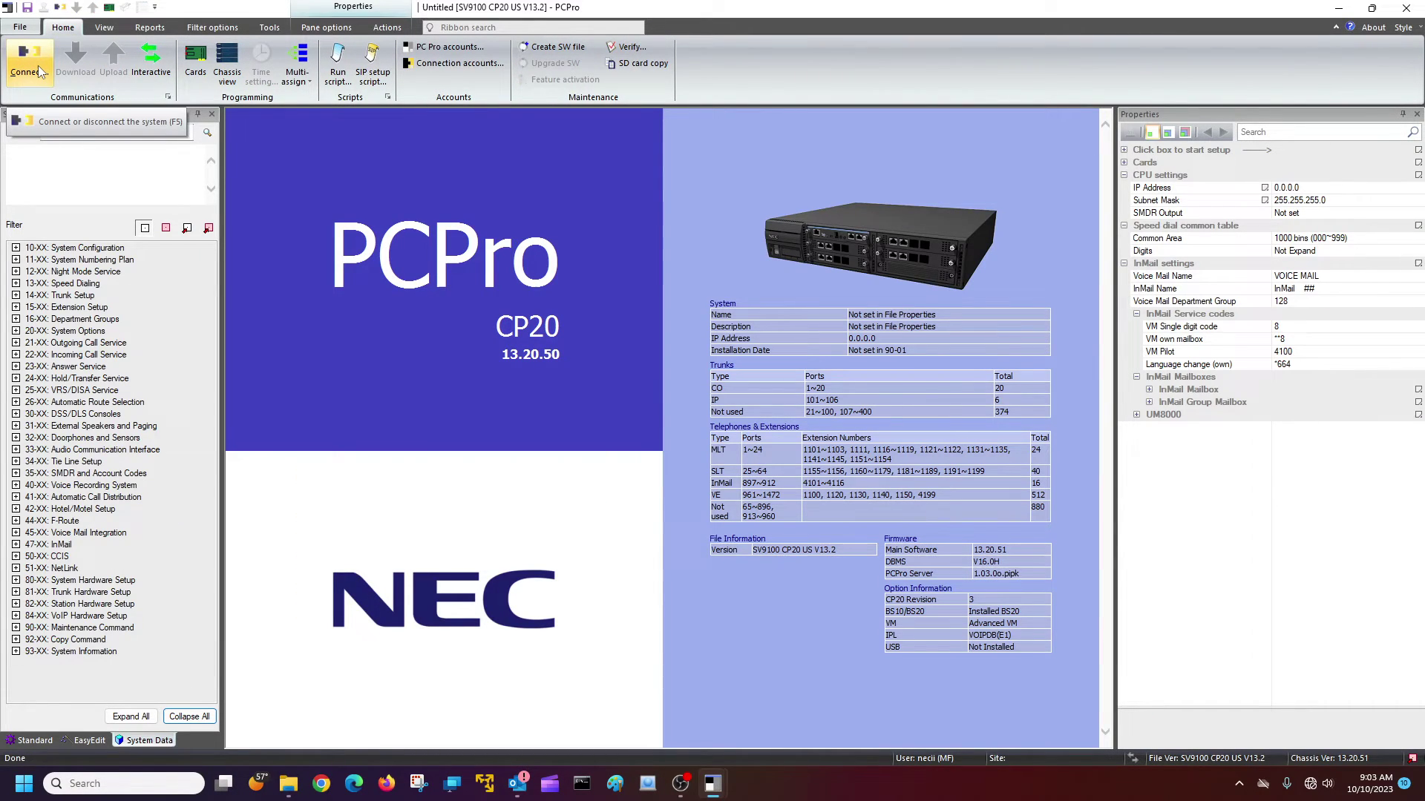
{"action": "left_click", "coordinate": [25, 29]}
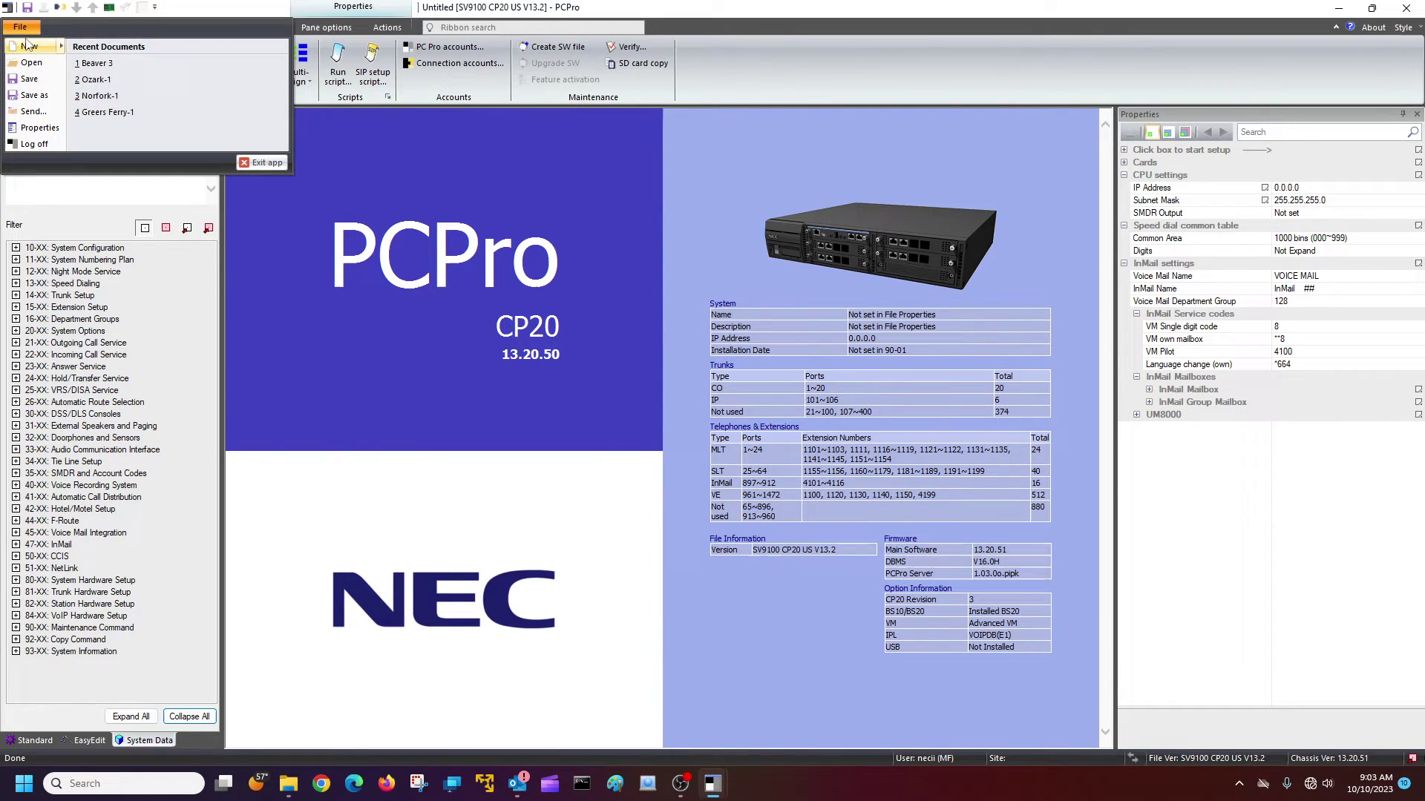
{"action": "left_click", "coordinate": [34, 95]}
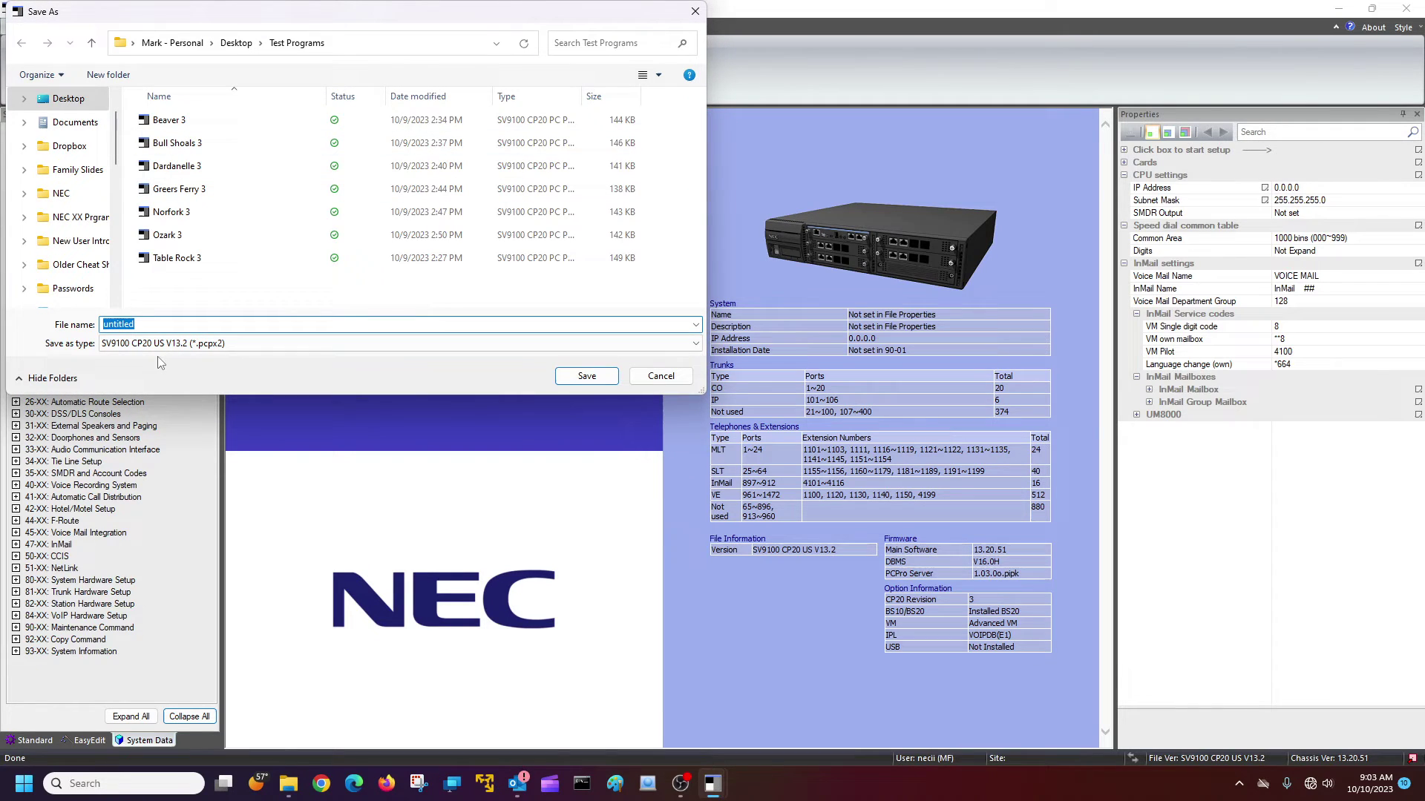
{"action": "key", "text": "BackSpace"}
{"action": "type", "text": "Test 10-09-23"}
{"action": "left_click", "coordinate": [595, 375]}
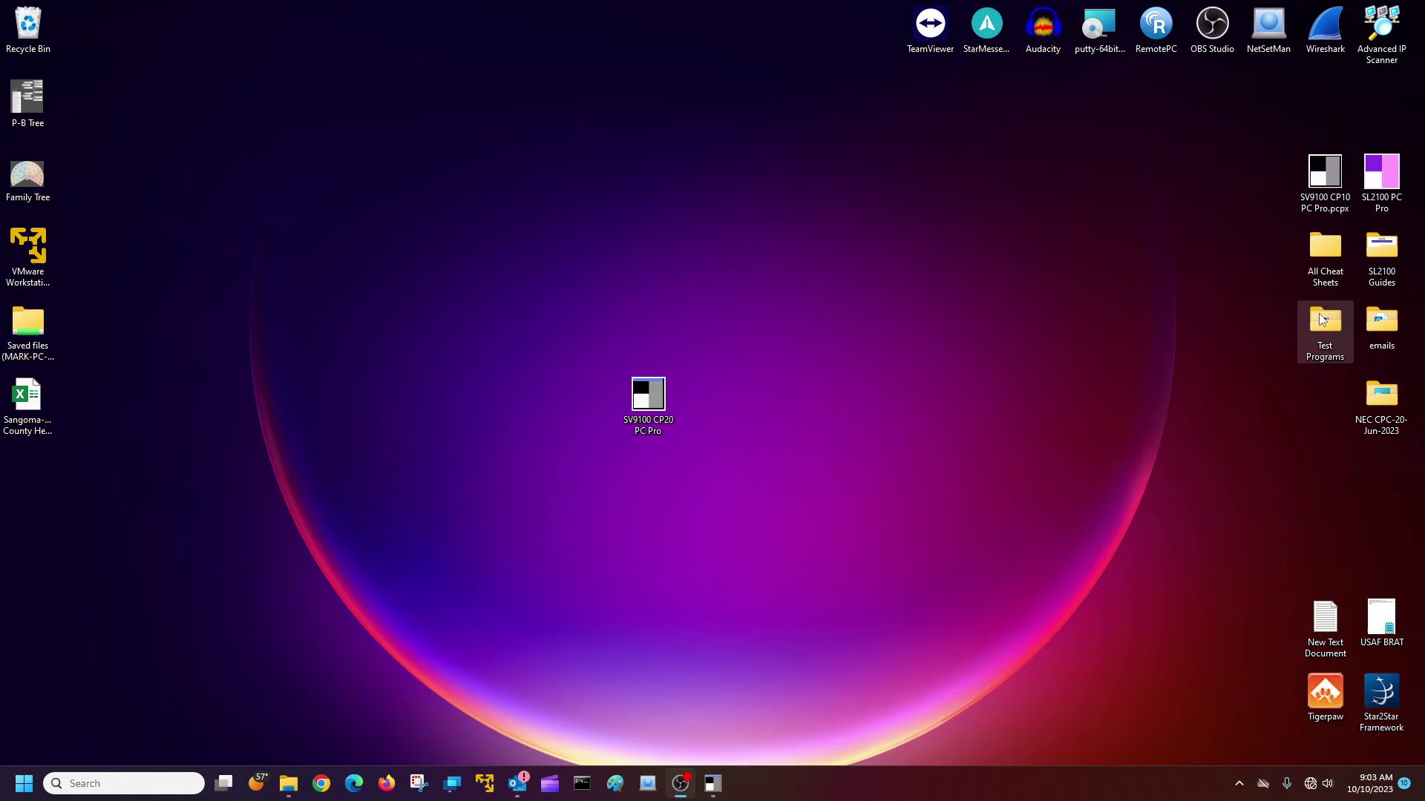
Open Test 10-09-23 from the Test Programs folder and log in to PCPro with the user name and password
{"action": "double_click", "coordinate": [1321, 317]}
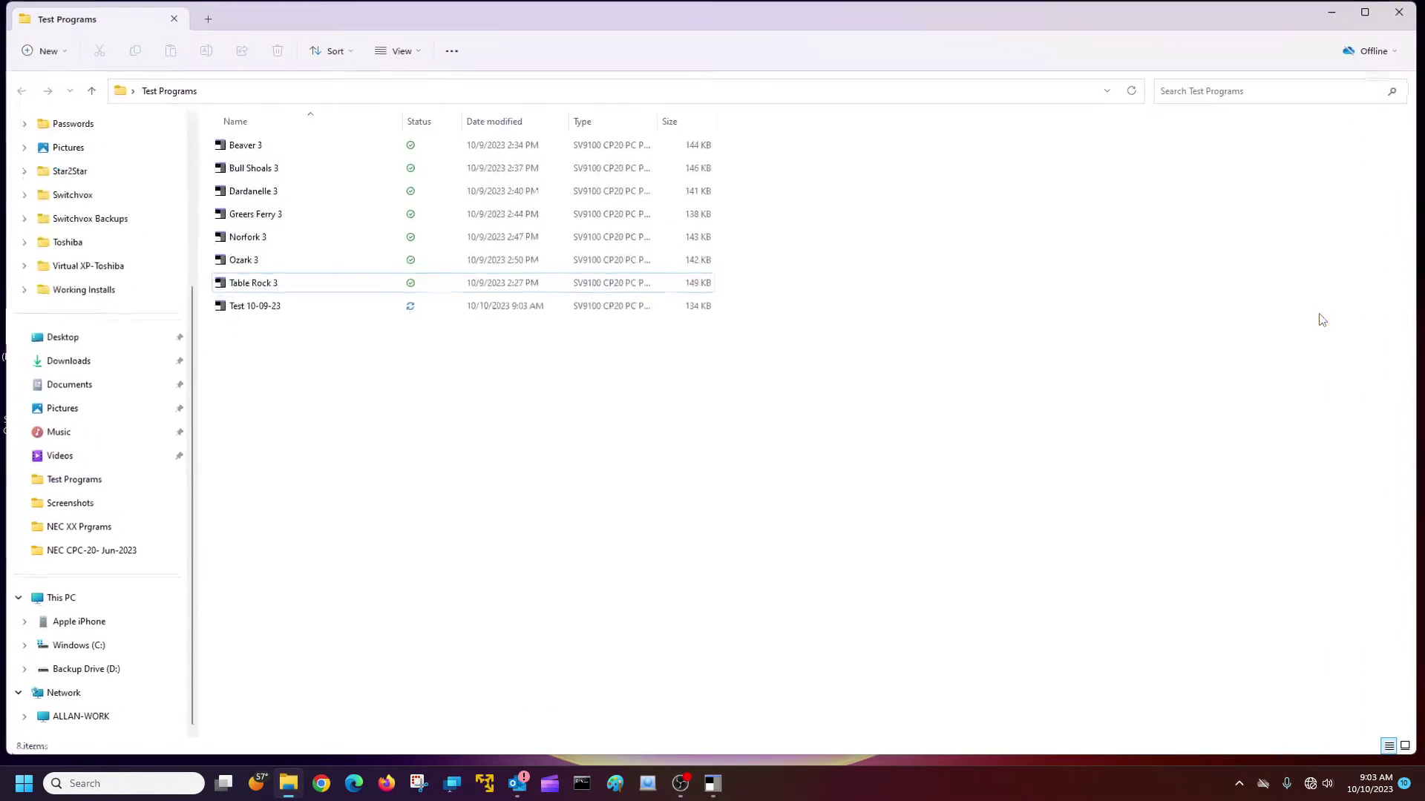
{"action": "double_click", "coordinate": [258, 309]}
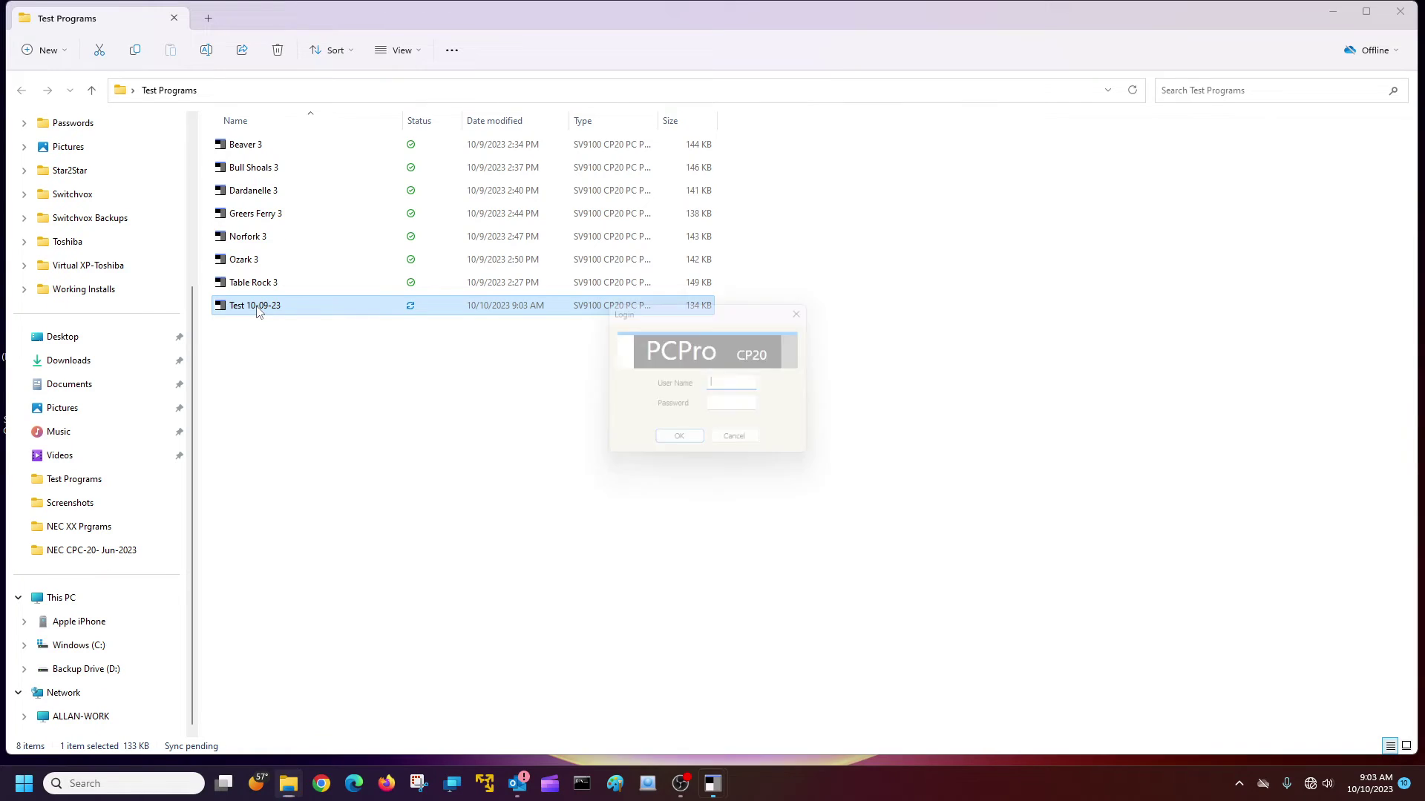
{"action": "type", "text": "neci"}
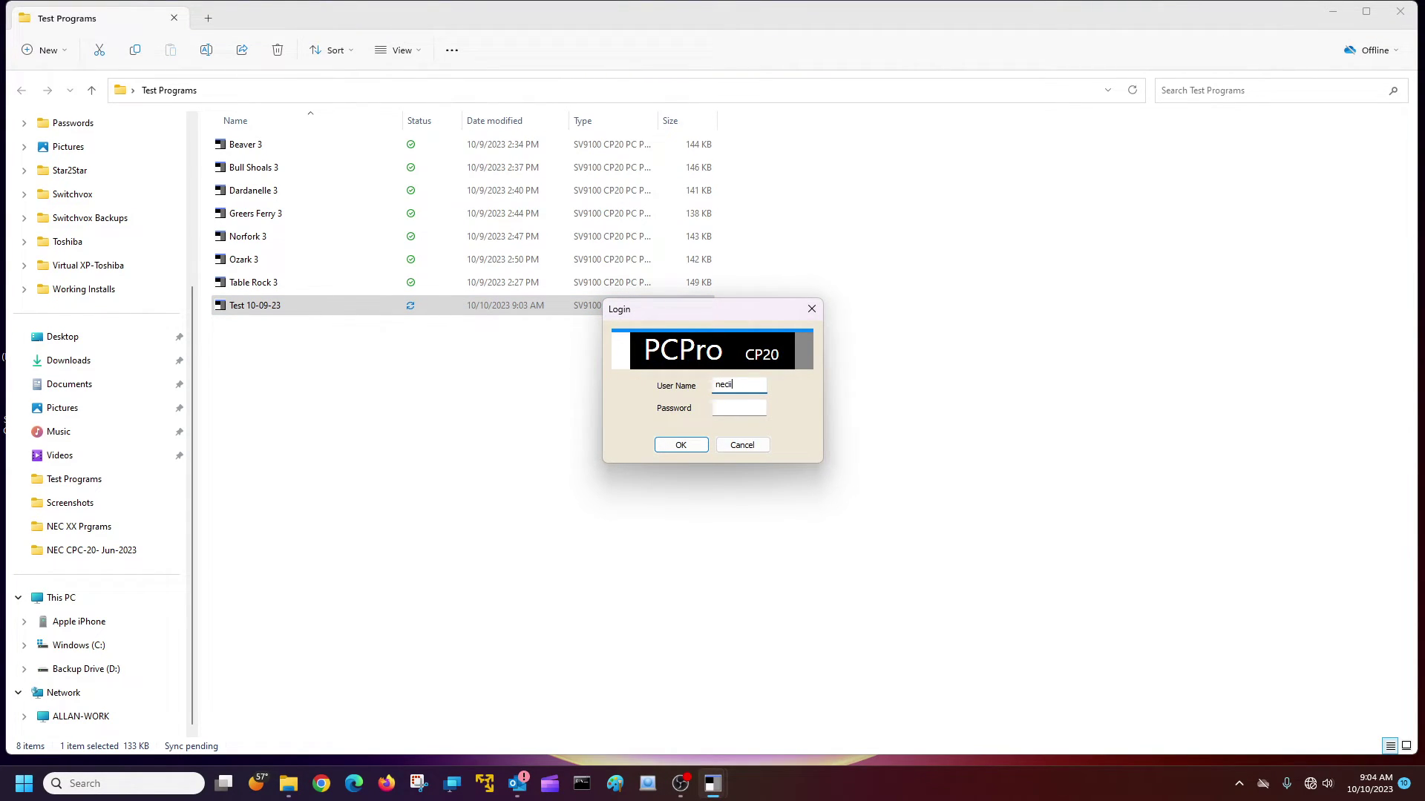
{"action": "key", "text": "Tab"}
{"action": "type", "text": "***"}
{"action": "left_click", "coordinate": [685, 445]}
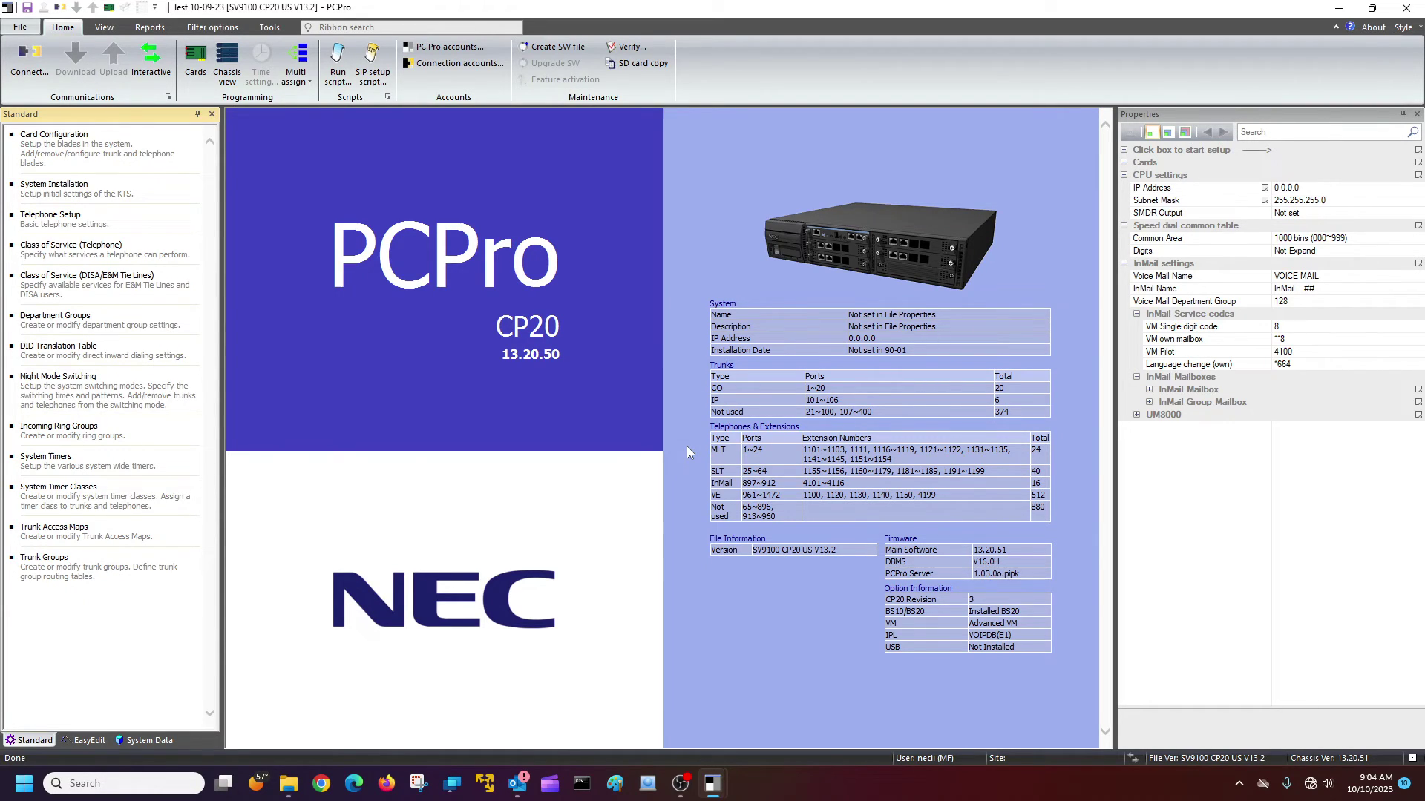
Check extension 1103 in the offline file's 15-01 Extension Basic Setup, then close PCPro
{"action": "left_click", "coordinate": [144, 741]}
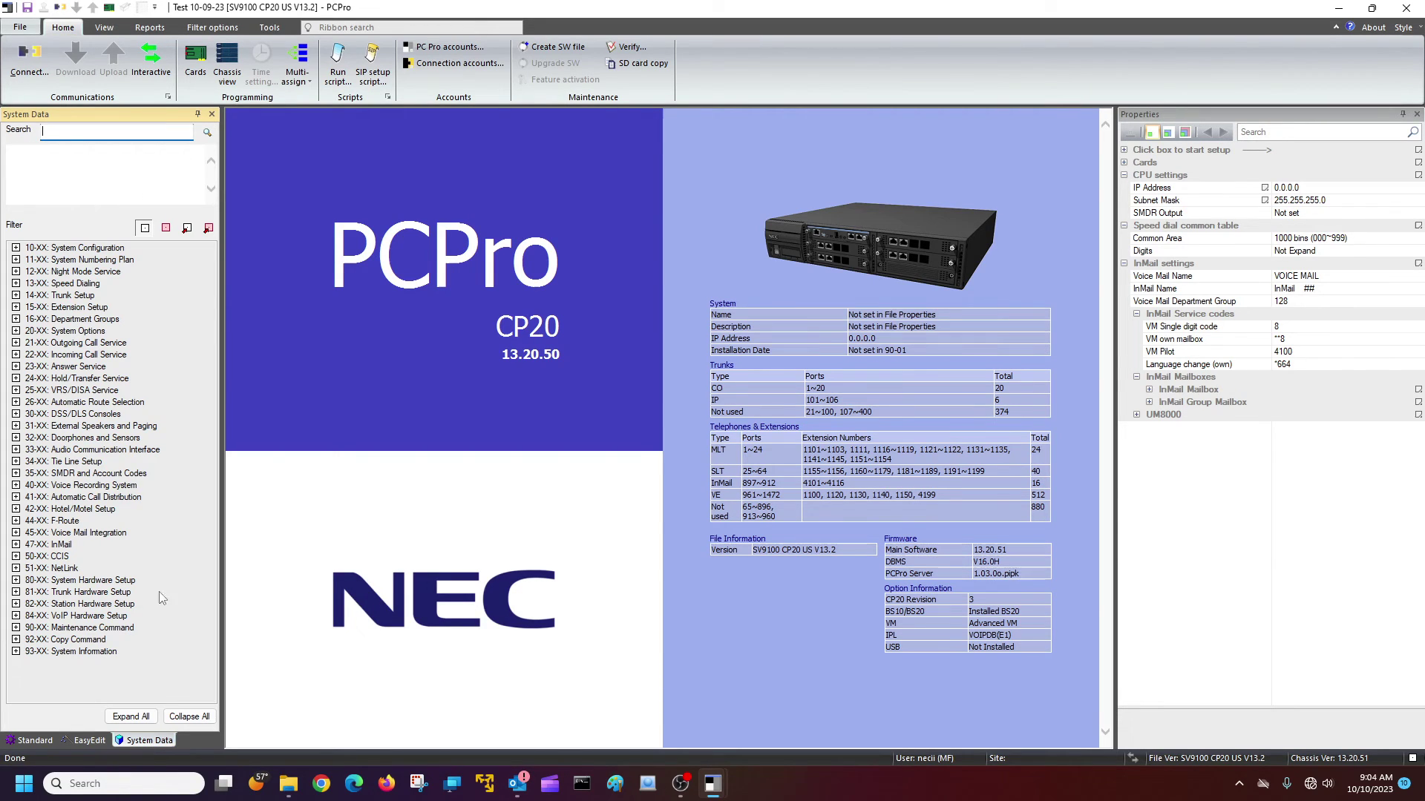
{"action": "left_click", "coordinate": [16, 306]}
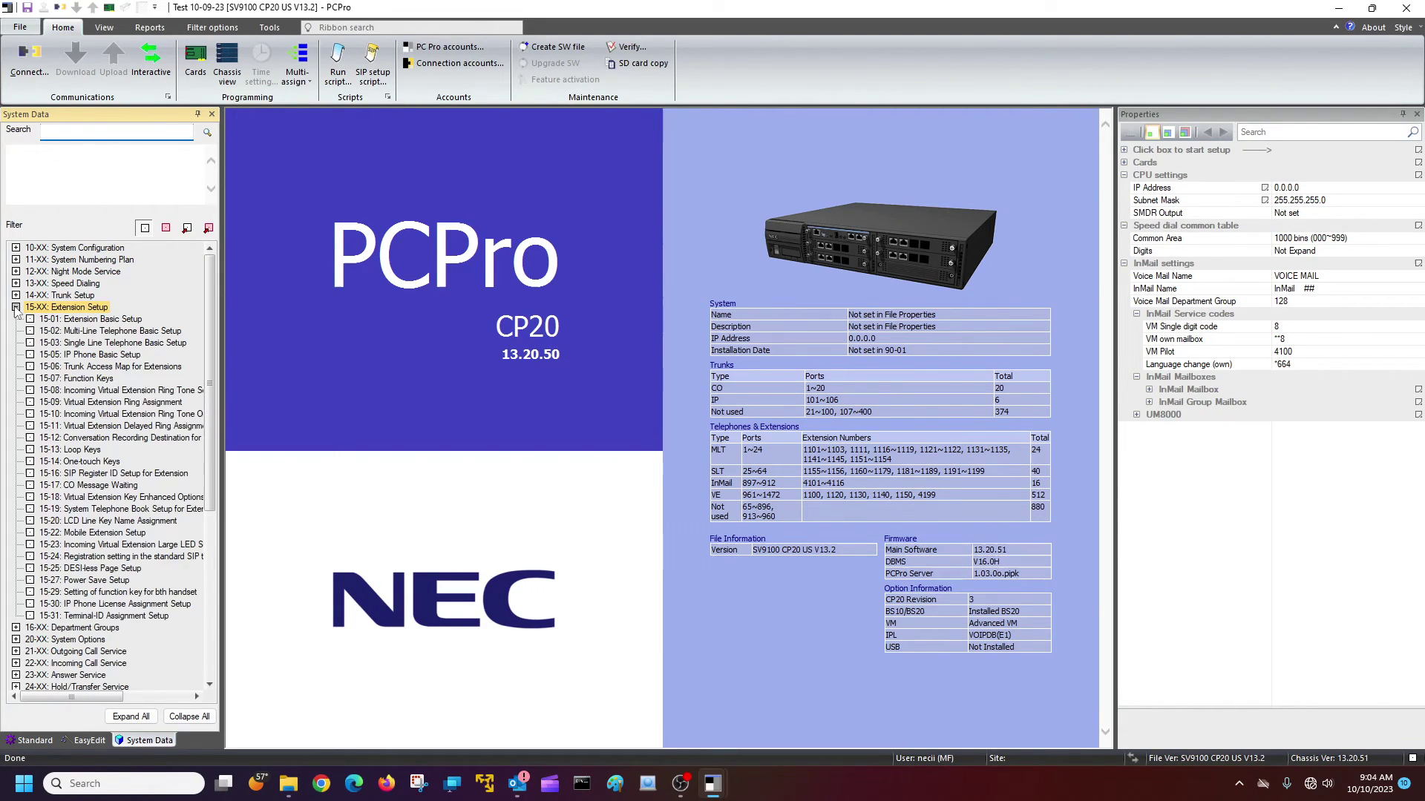
{"action": "left_click", "coordinate": [68, 318]}
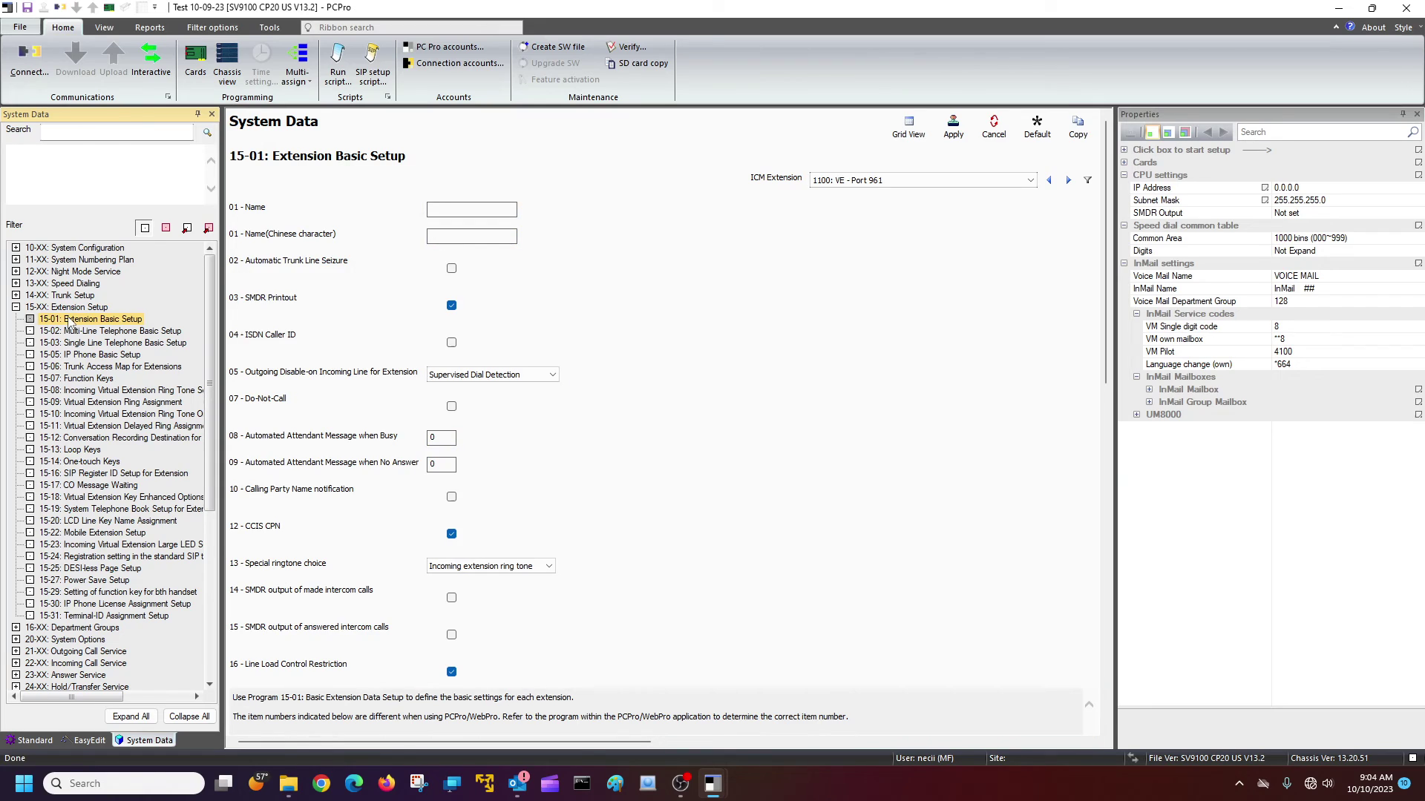
{"action": "left_click", "coordinate": [944, 181]}
{"action": "left_click", "coordinate": [928, 223]}
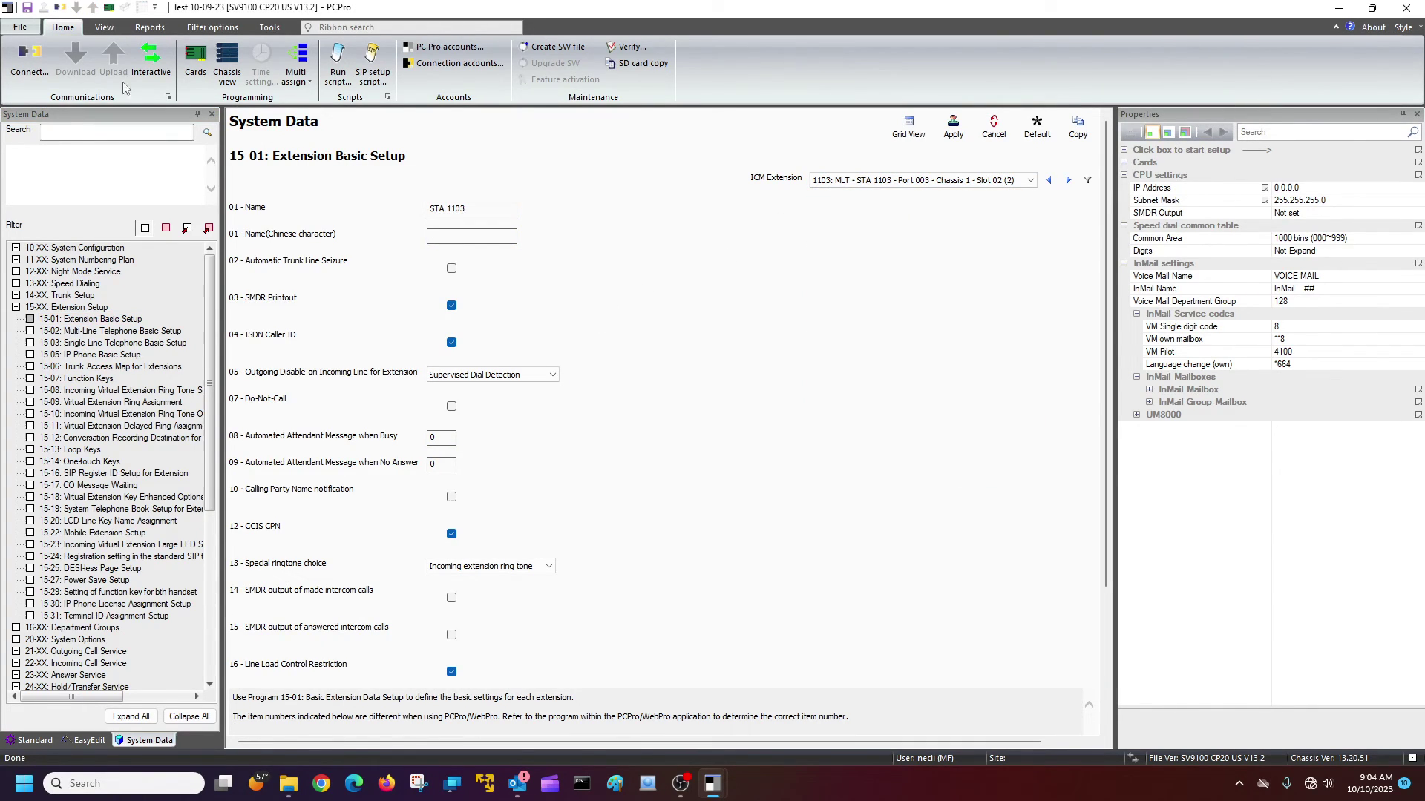
{"action": "left_click", "coordinate": [1412, 13]}
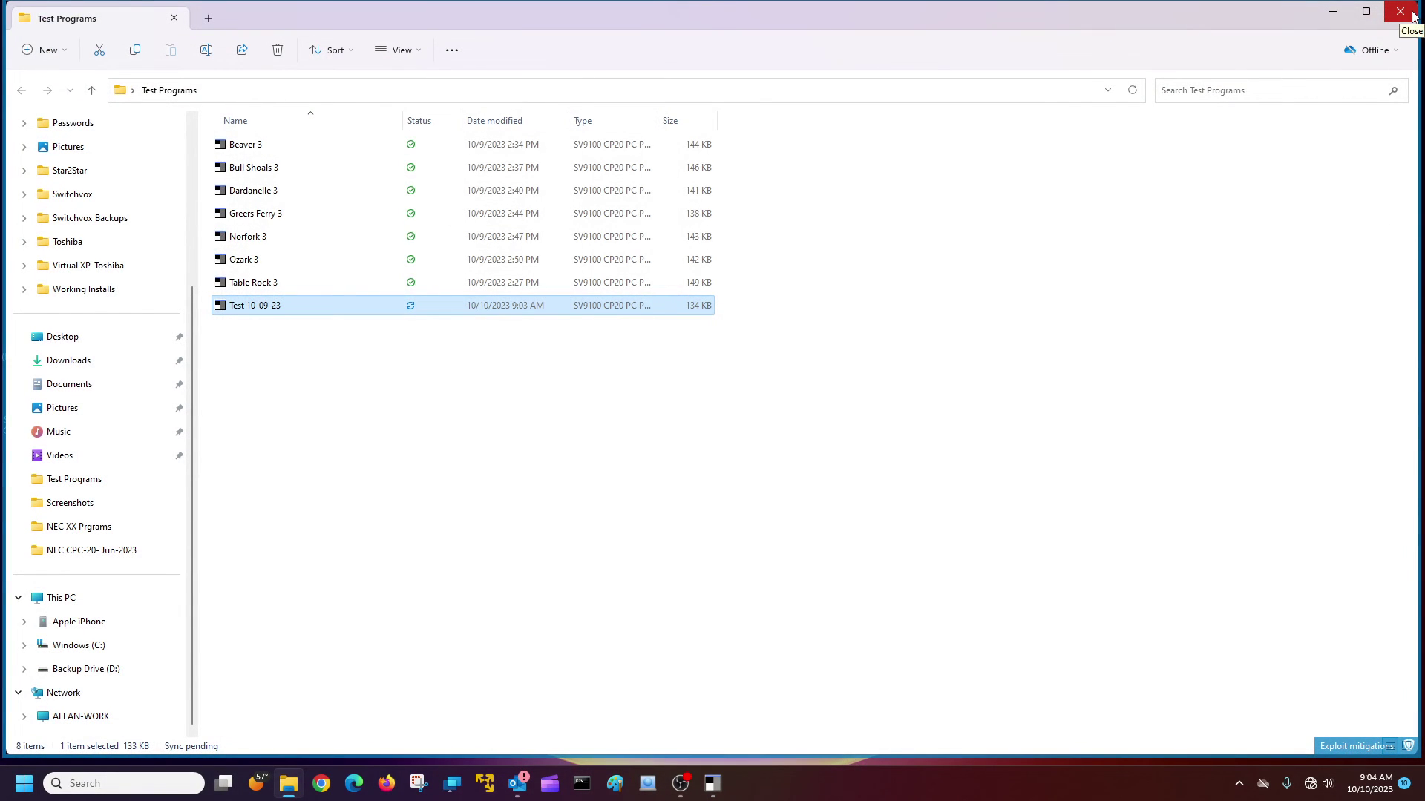
Close the Test Programs File Explorer window
{"action": "left_click", "coordinate": [1410, 14]}
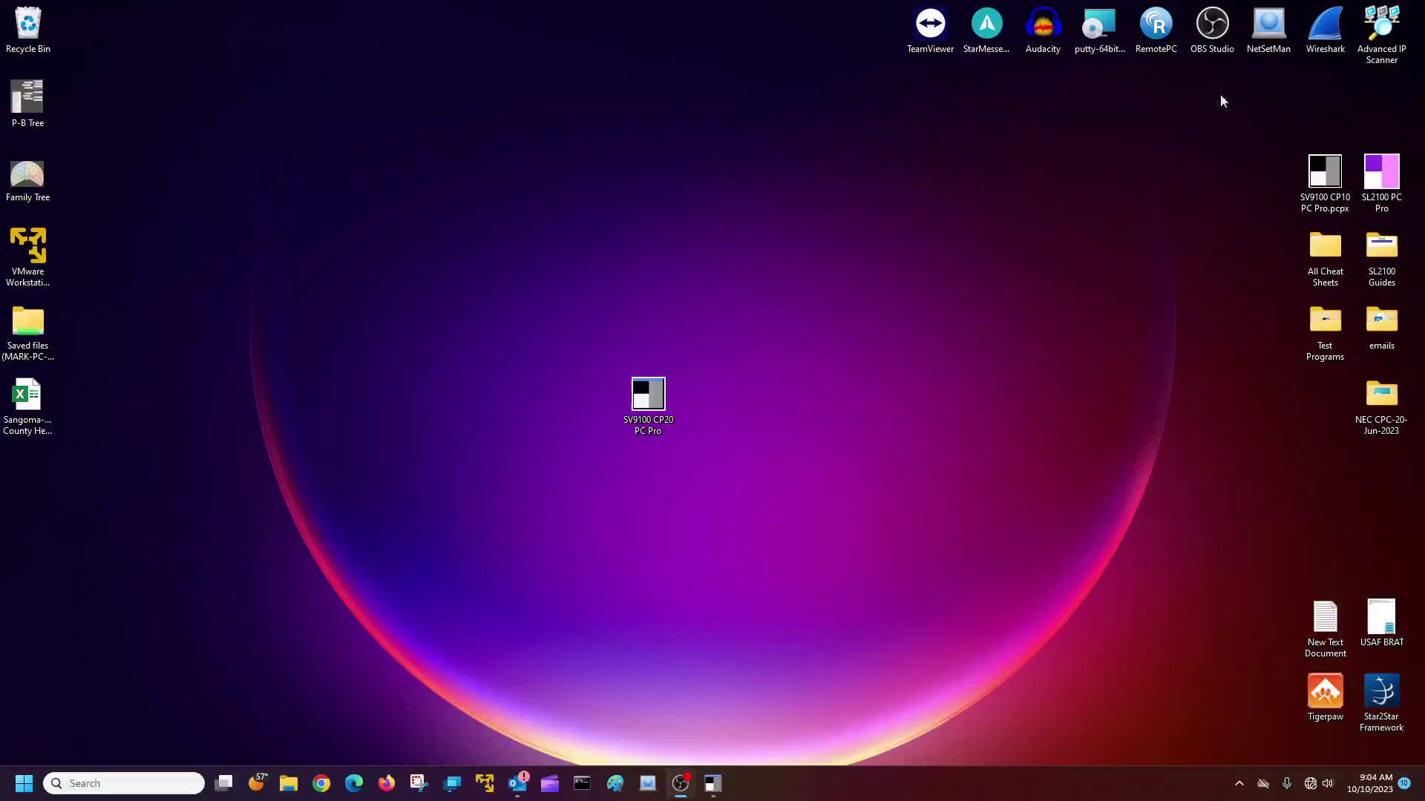